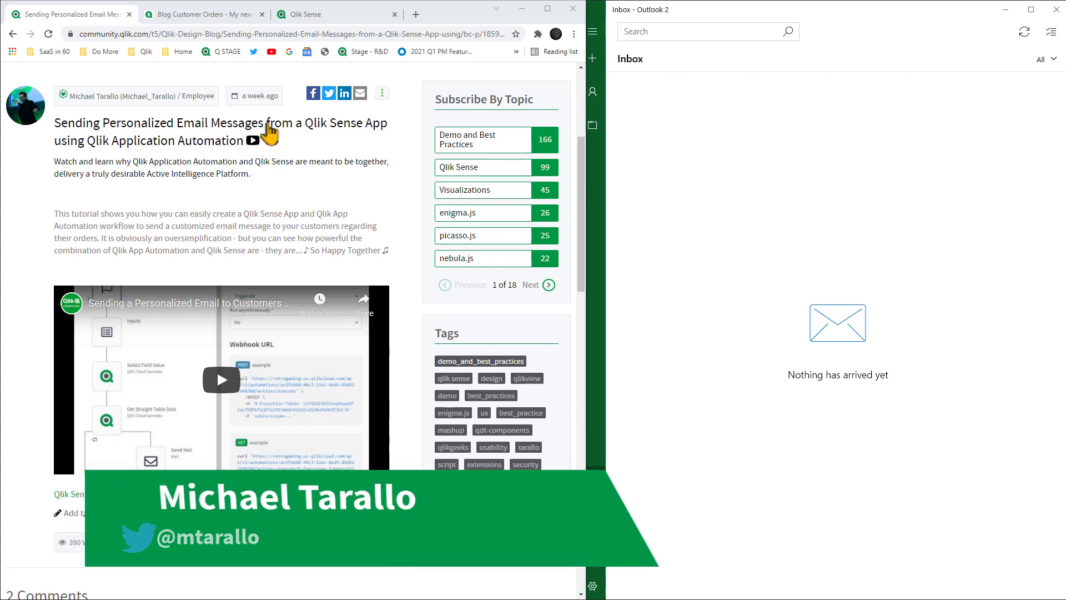
# Glance at the Blog Customer Orders sheet and the automation, then return to the Customer Information sheet
pyautogui.click(219, 14)
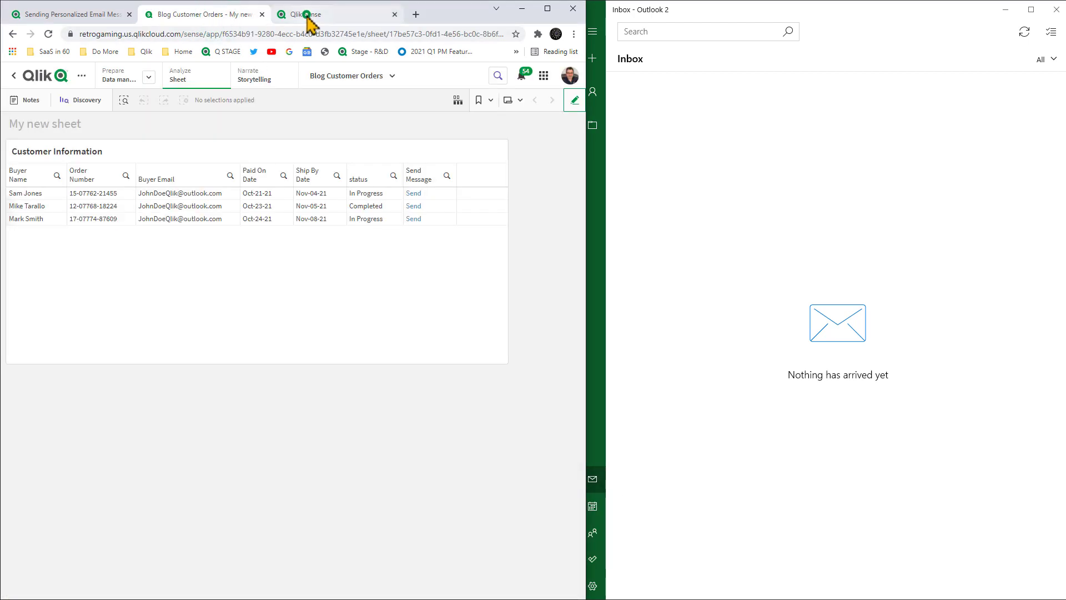
pyautogui.click(306, 15)
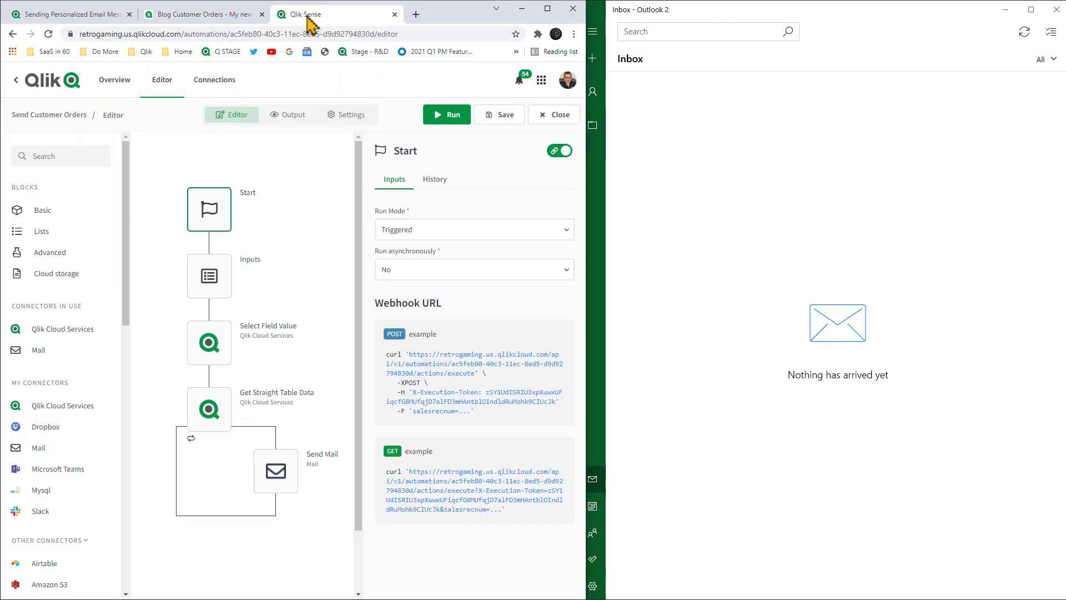
pyautogui.click(189, 15)
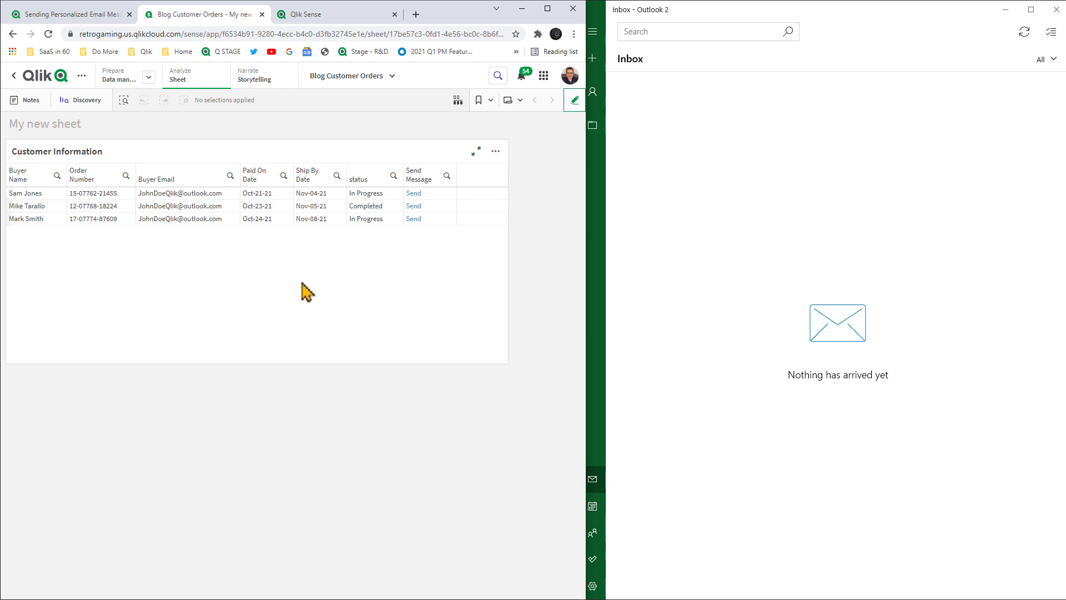
# Send the first customer's order message, then sync Outlook and open the arriving eBay order email
pyautogui.click(414, 195)
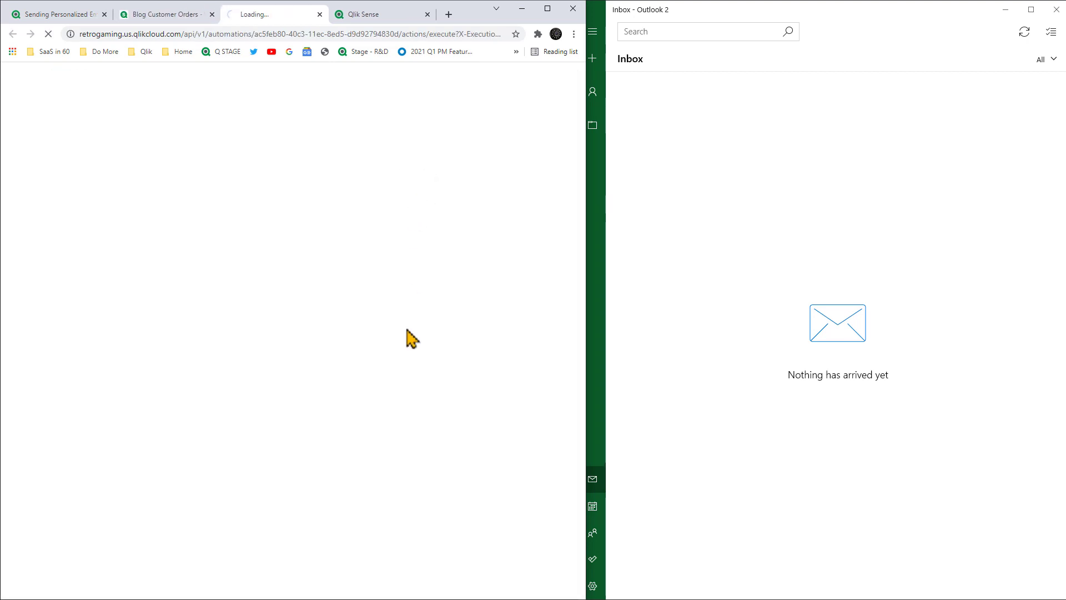
pyautogui.click(373, 17)
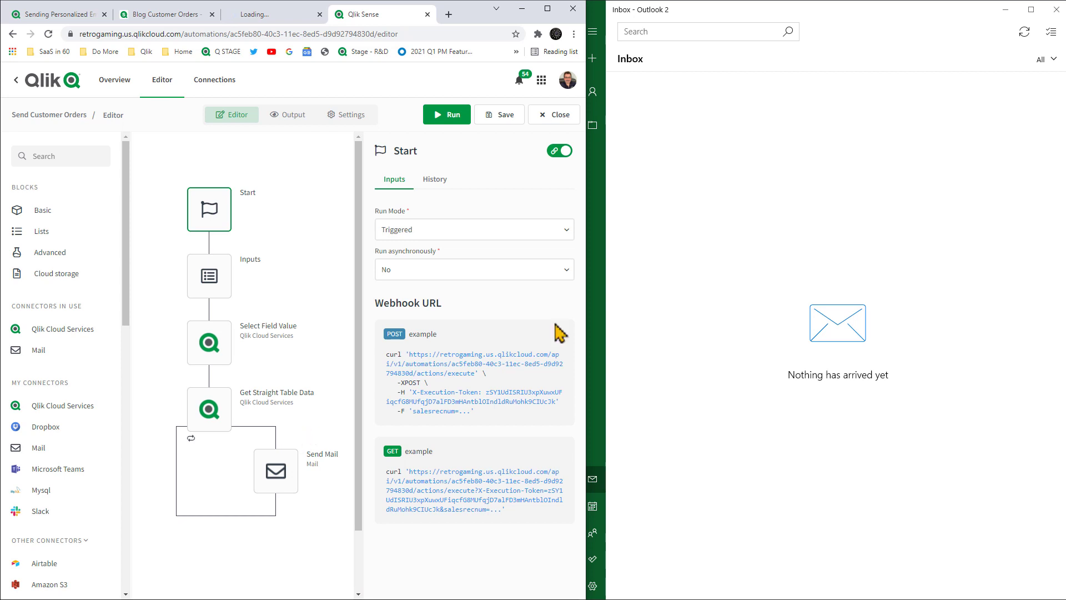
pyautogui.click(1025, 31)
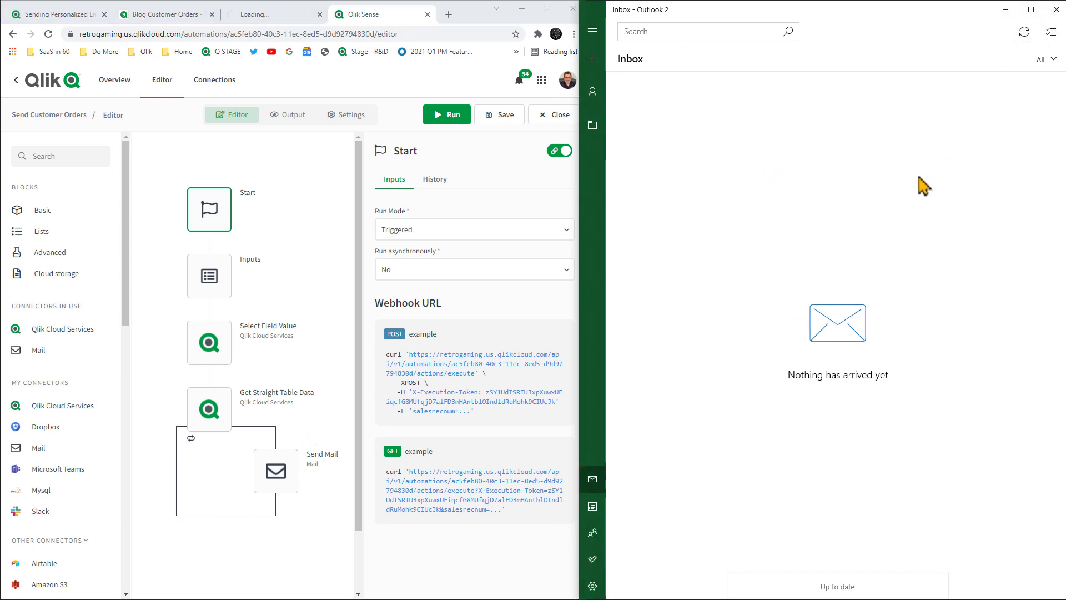
pyautogui.click(1024, 32)
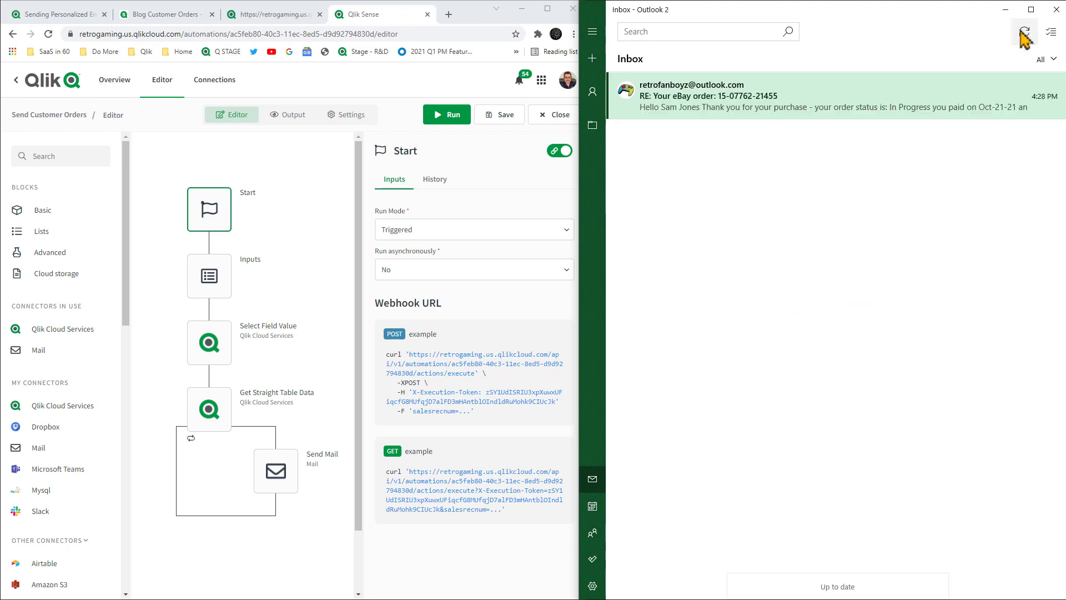
pyautogui.click(830, 94)
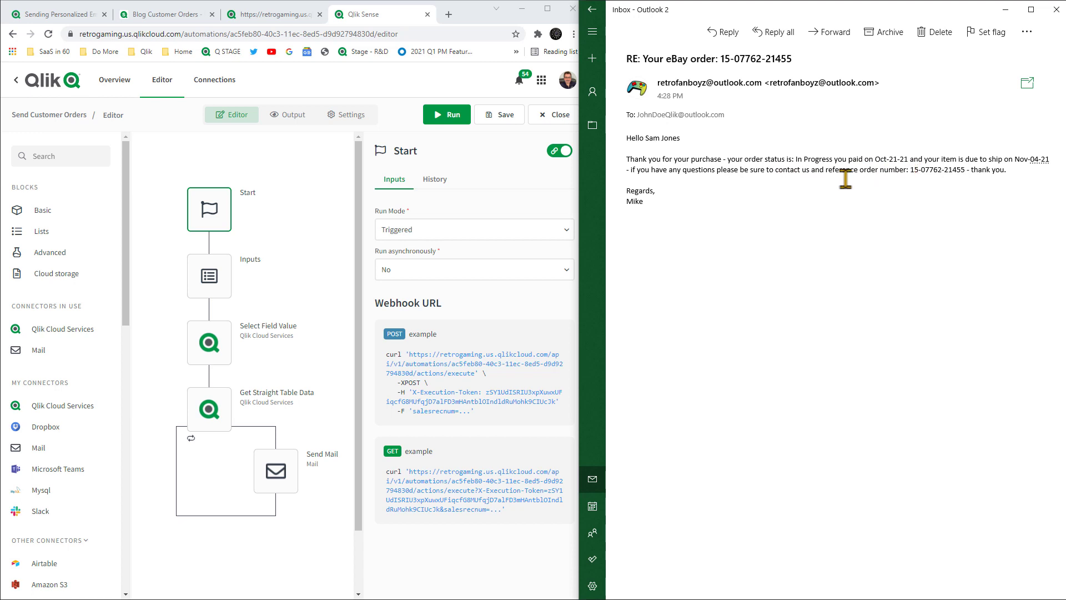
# Bring the automation editor forward, revisit the orders sheet, and maximize the browser window
pyautogui.click(231, 221)
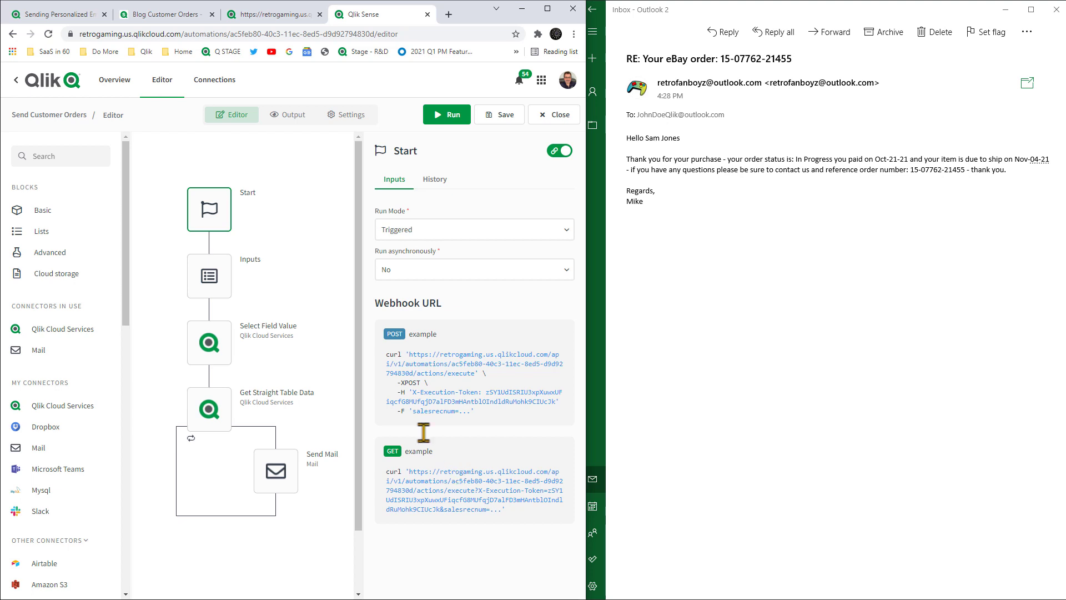
pyautogui.click(183, 16)
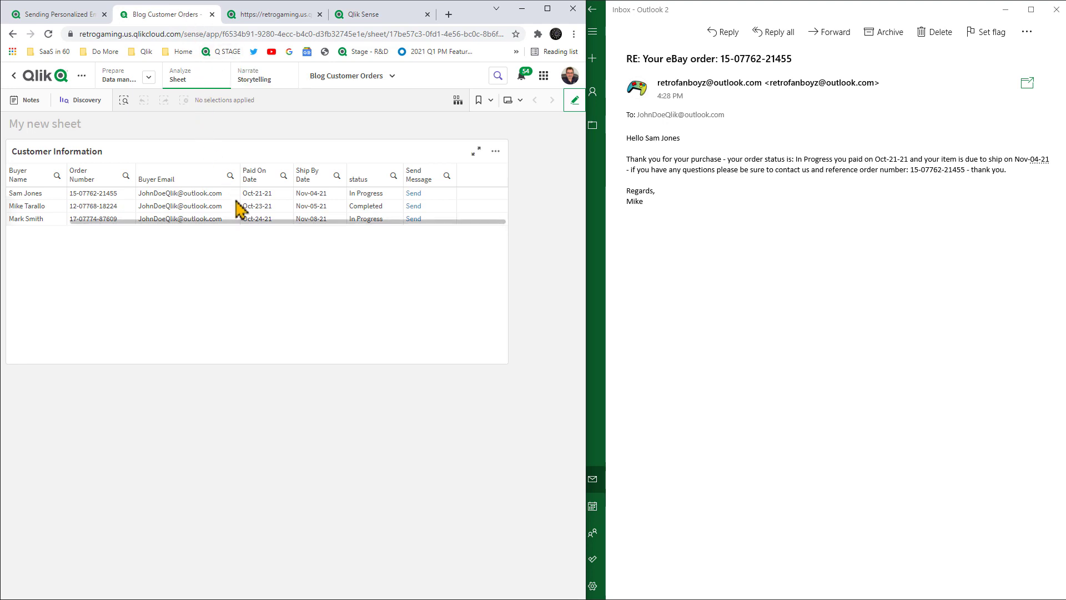
pyautogui.click(358, 16)
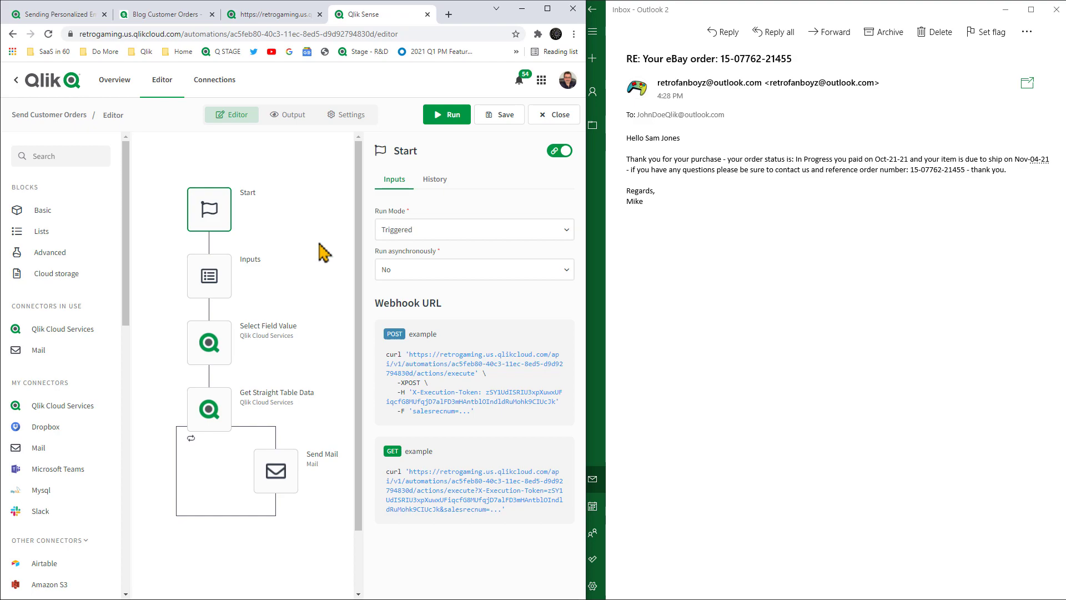
pyautogui.click(547, 8)
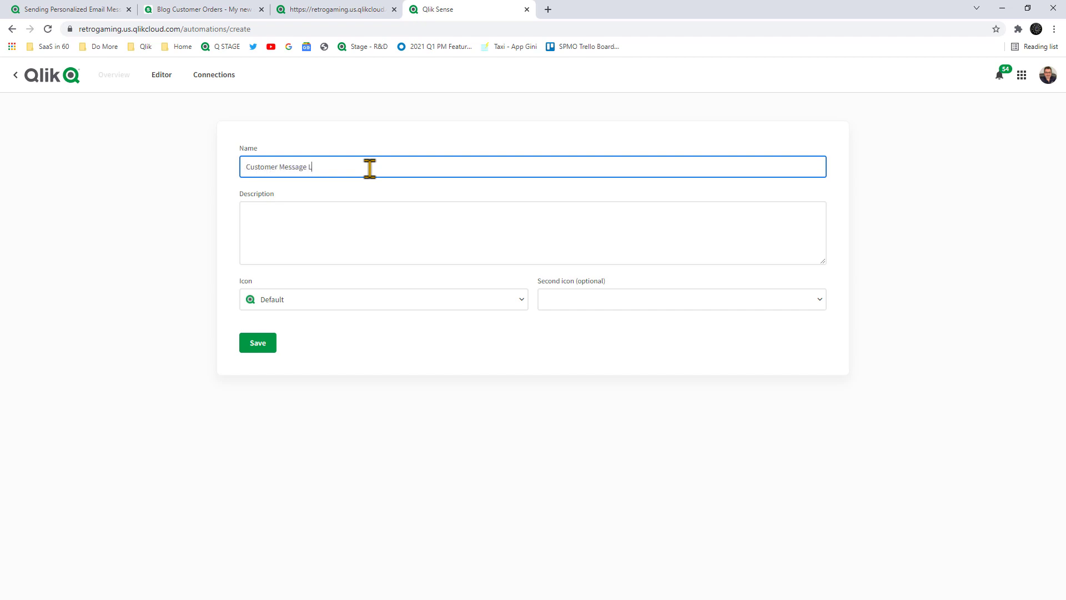
# Save the new automation named 'Customer Message Loop'
pyautogui.click(267, 343)
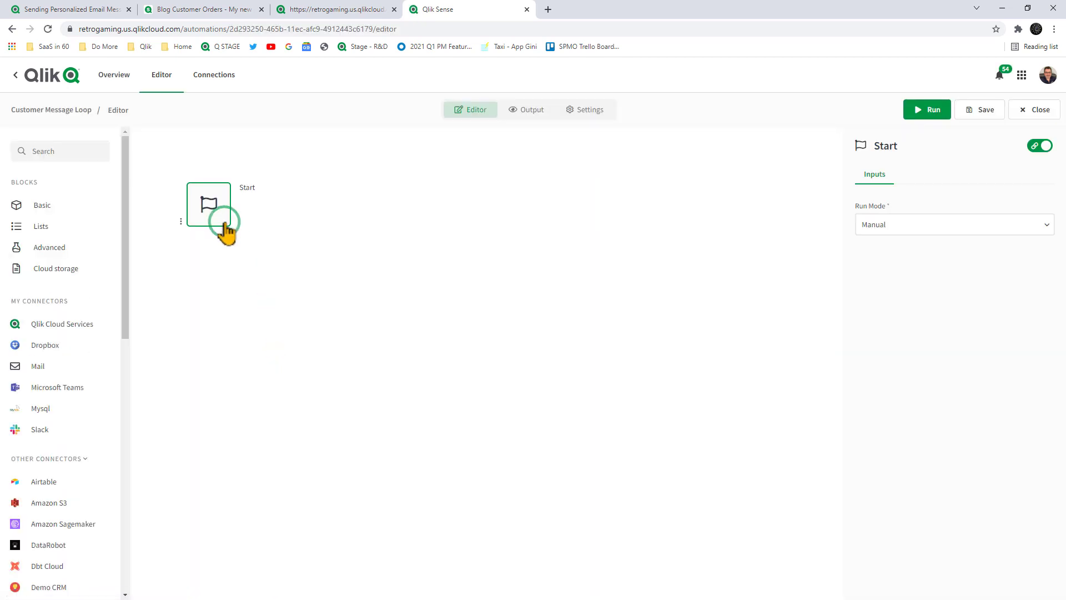
# Keep Manual run mode, search blocks for 'dro', and list the Dropbox connector's blocks
pyautogui.click(911, 230)
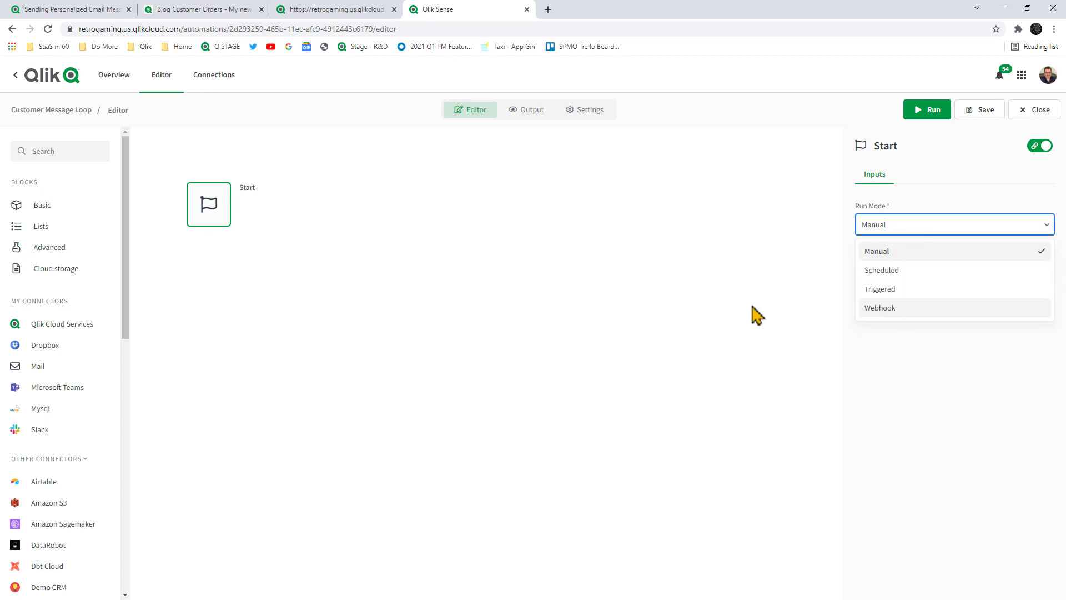
pyautogui.click(710, 307)
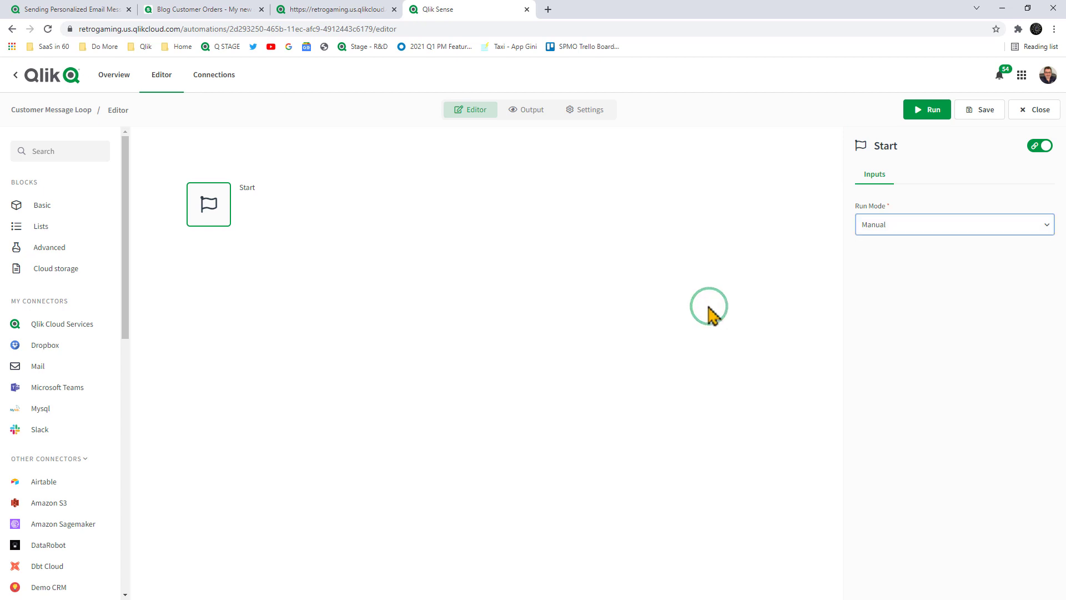
pyautogui.click(69, 150)
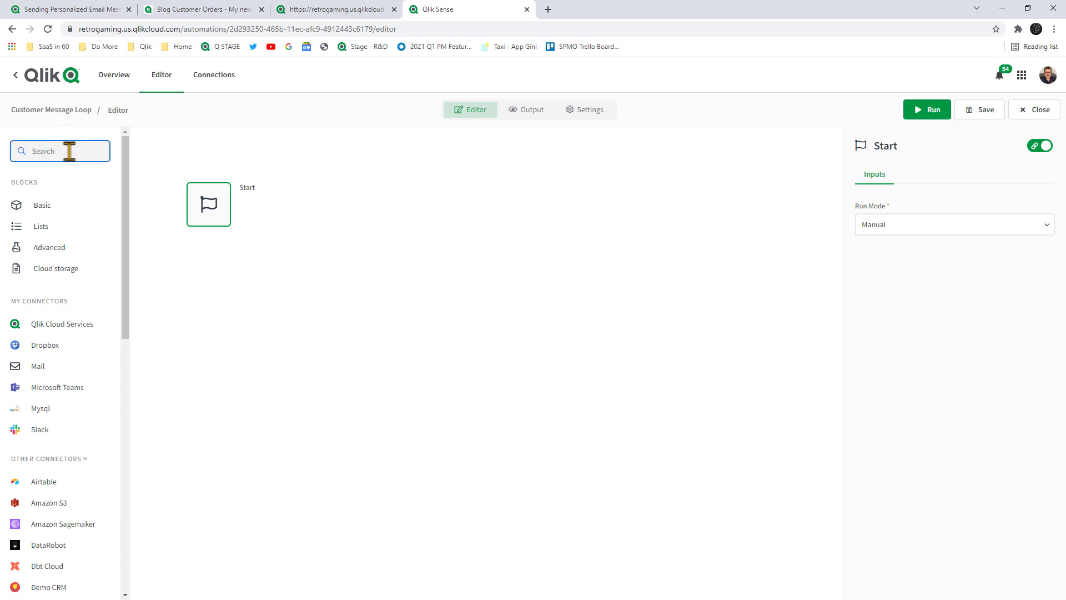
pyautogui.write('dro')
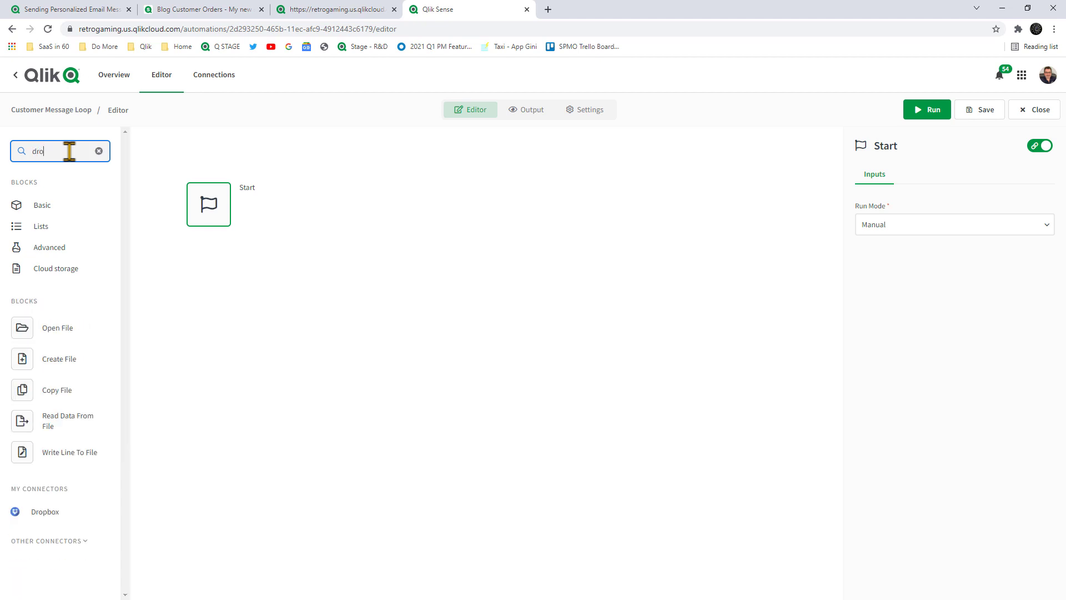
pyautogui.click(49, 512)
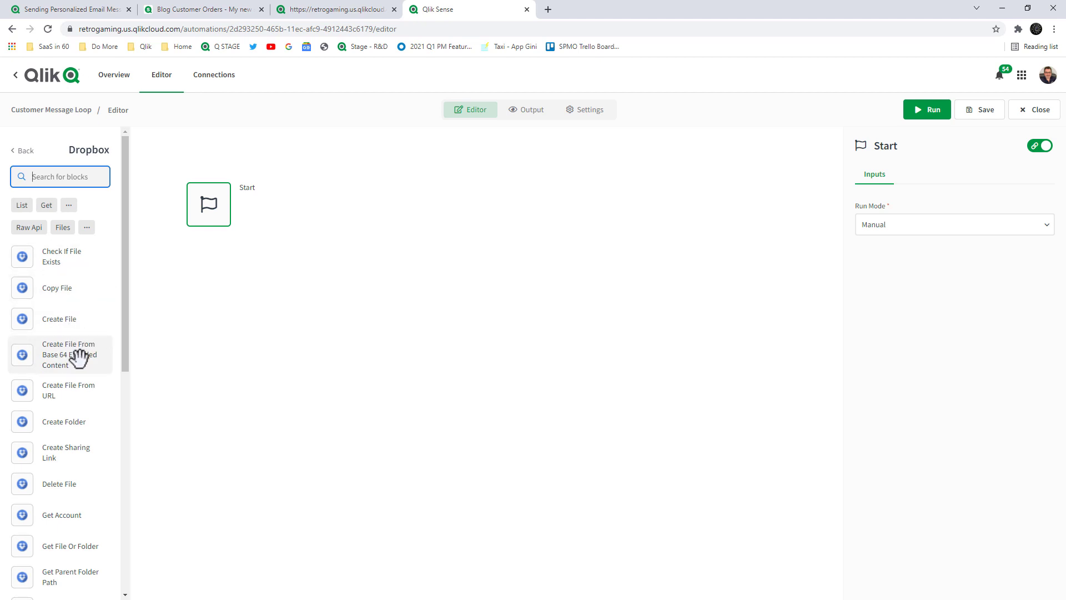
pyautogui.scroll(-1, 79, 358)
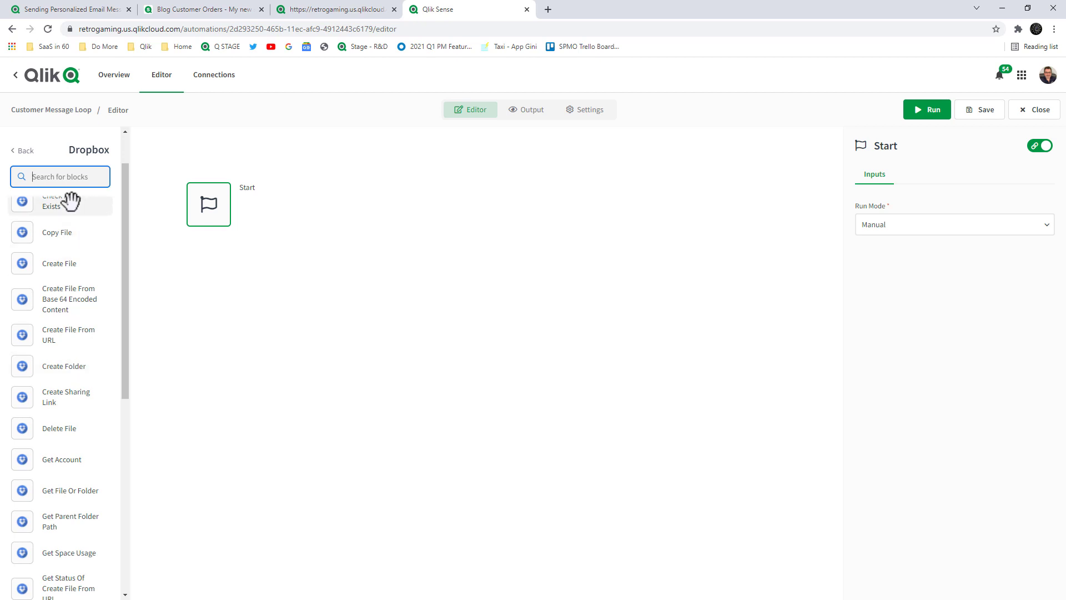
# Drag Open File on Dropbox under Start and review its Settings, Connection and Inputs
pyautogui.write('op')
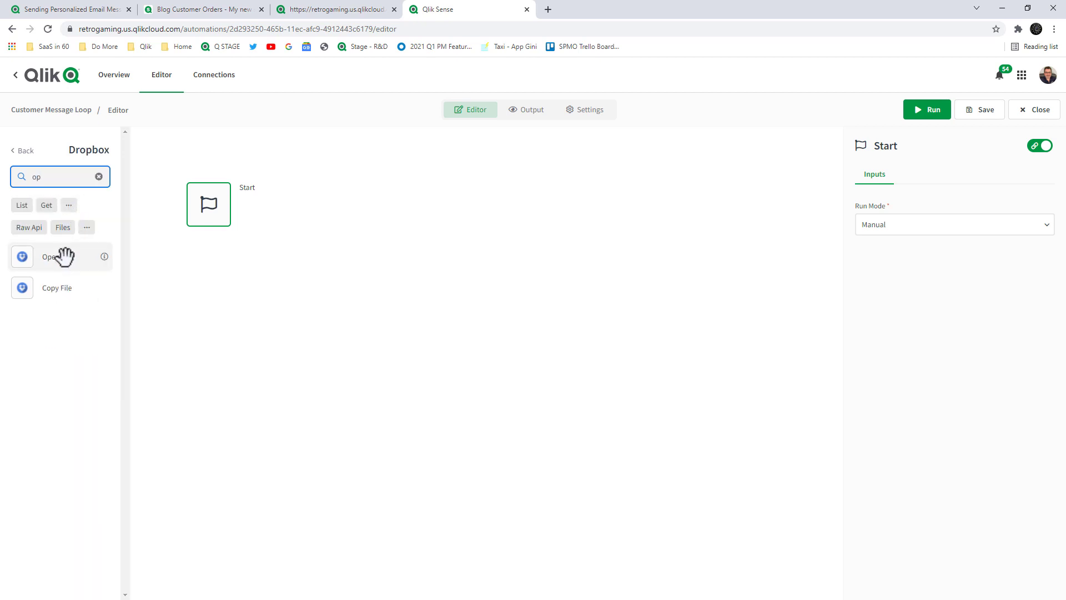
pyautogui.moveTo(66, 252); pyautogui.dragTo(220, 255)
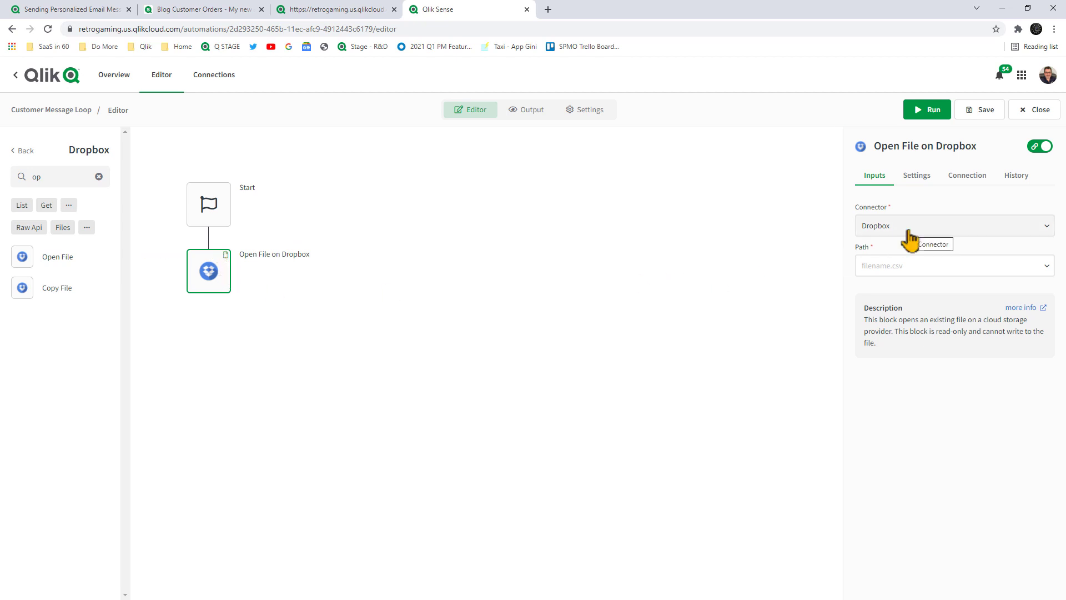
pyautogui.click(923, 183)
pyautogui.click(961, 183)
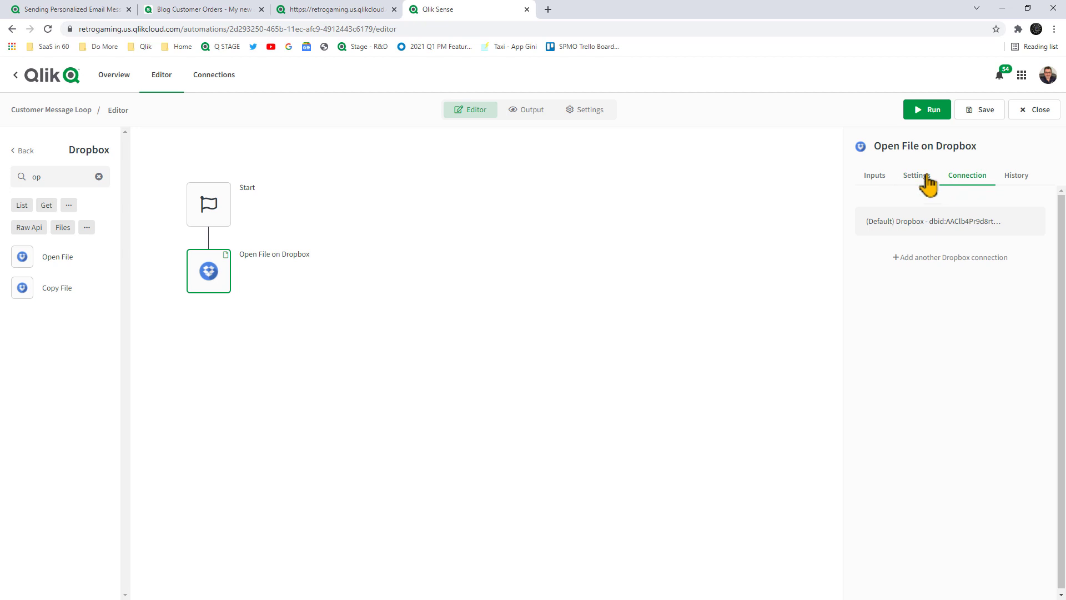
pyautogui.click(884, 177)
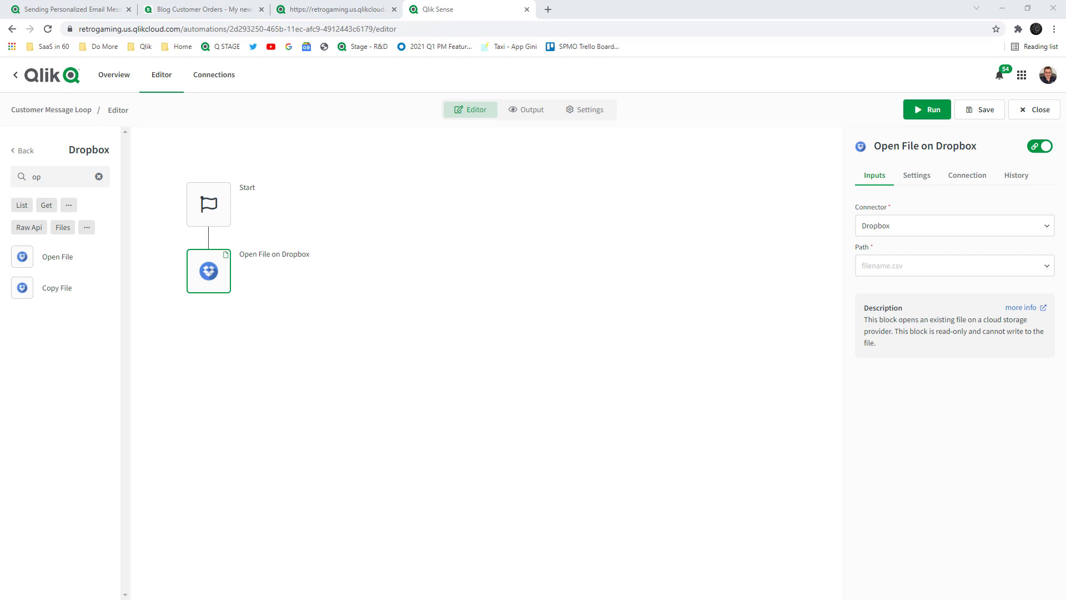
# Paste /RGB/export/test_data.csv into the Open File block's Path and return to all blocks
pyautogui.click(873, 272)
pyautogui.write('/RGB/export/test_data.csv')
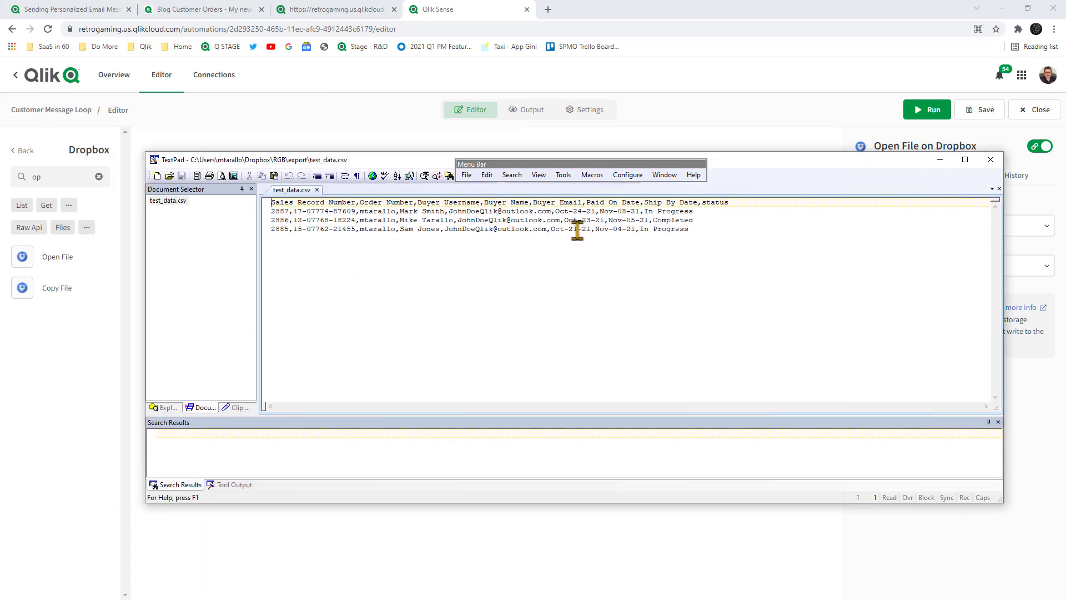
pyautogui.click(991, 159)
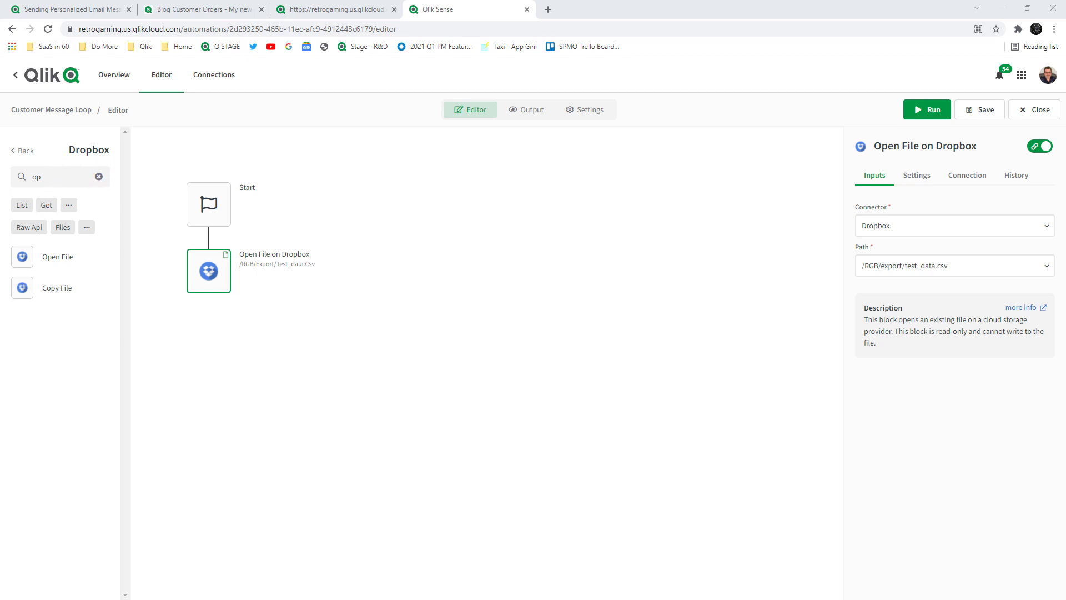
pyautogui.click(13, 151)
# Search 'read' and add Read Data From File on Dropbox below the Open File block
pyautogui.click(34, 152)
pyautogui.write('read')
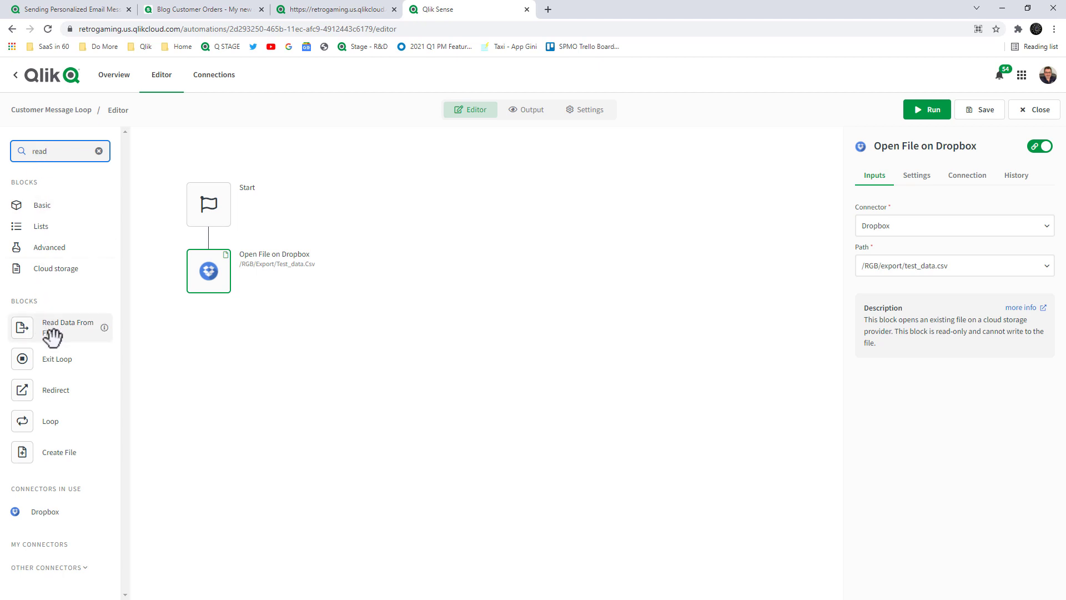
pyautogui.moveTo(53, 336); pyautogui.dragTo(209, 326)
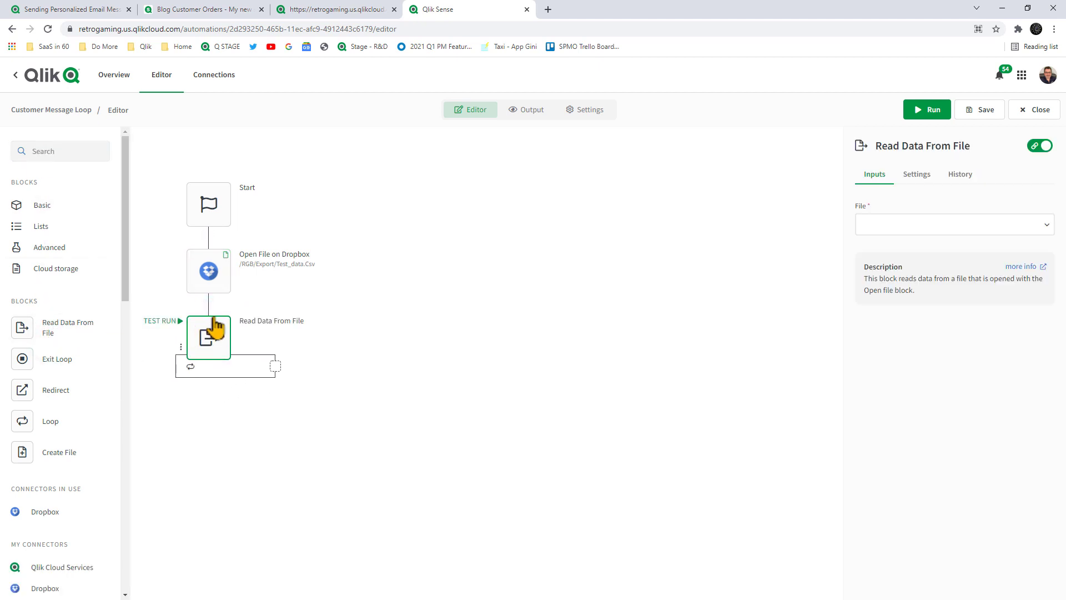
pyautogui.click(286, 280)
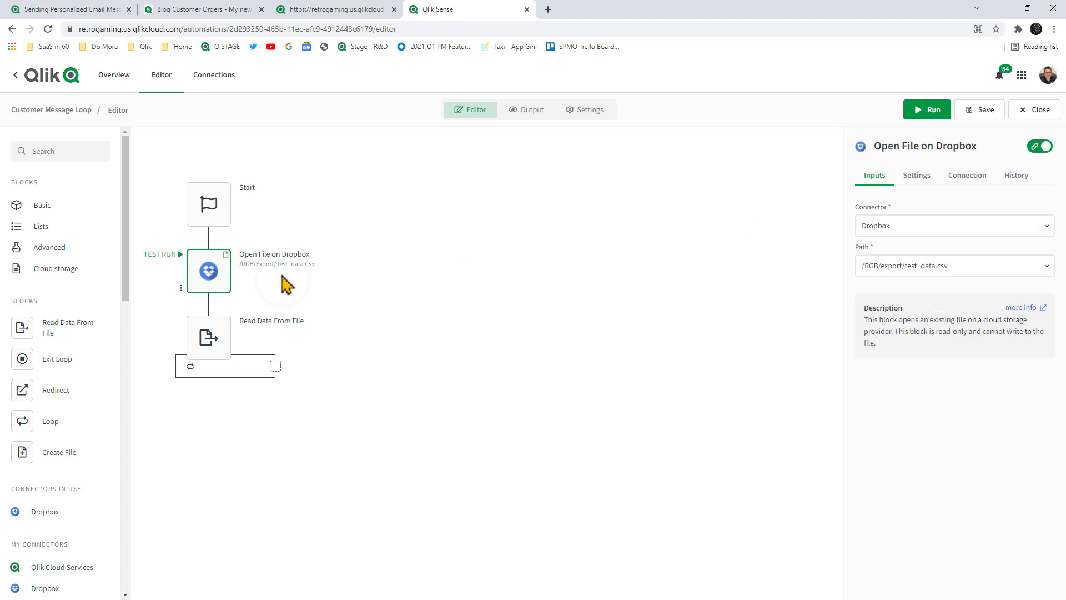
pyautogui.click(979, 272)
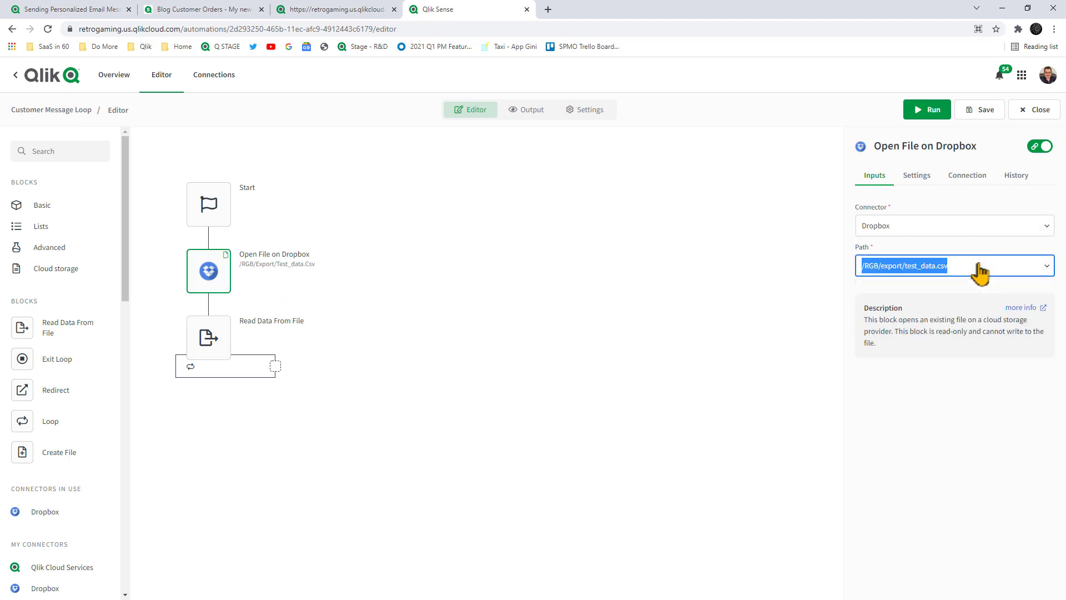
pyautogui.click(212, 335)
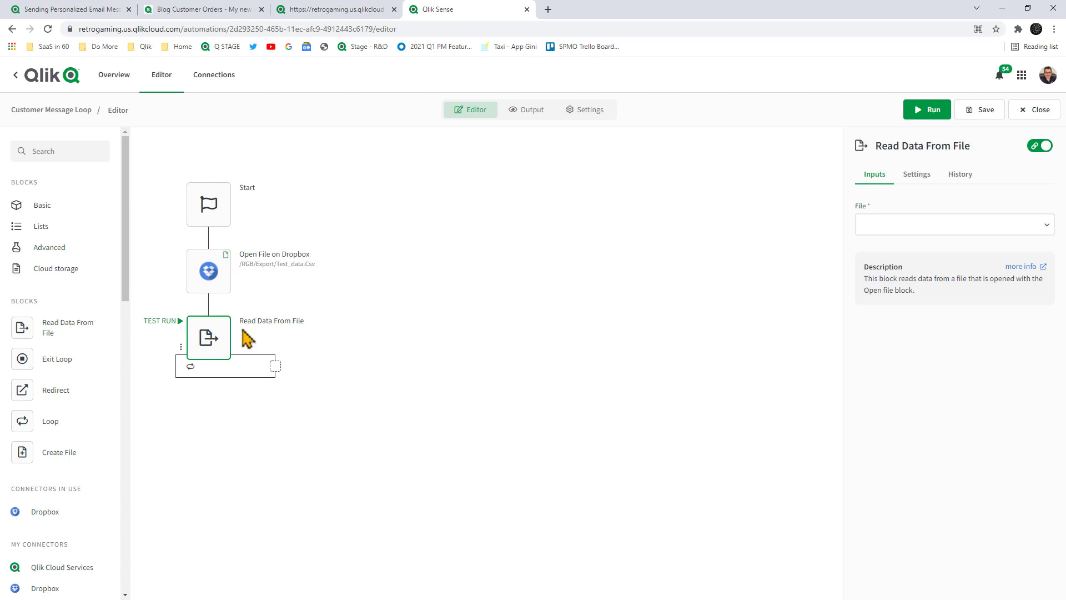
# Set the Read Data block's File to /RGB/export/test_data.csv and Mode to CSV
pyautogui.click(870, 230)
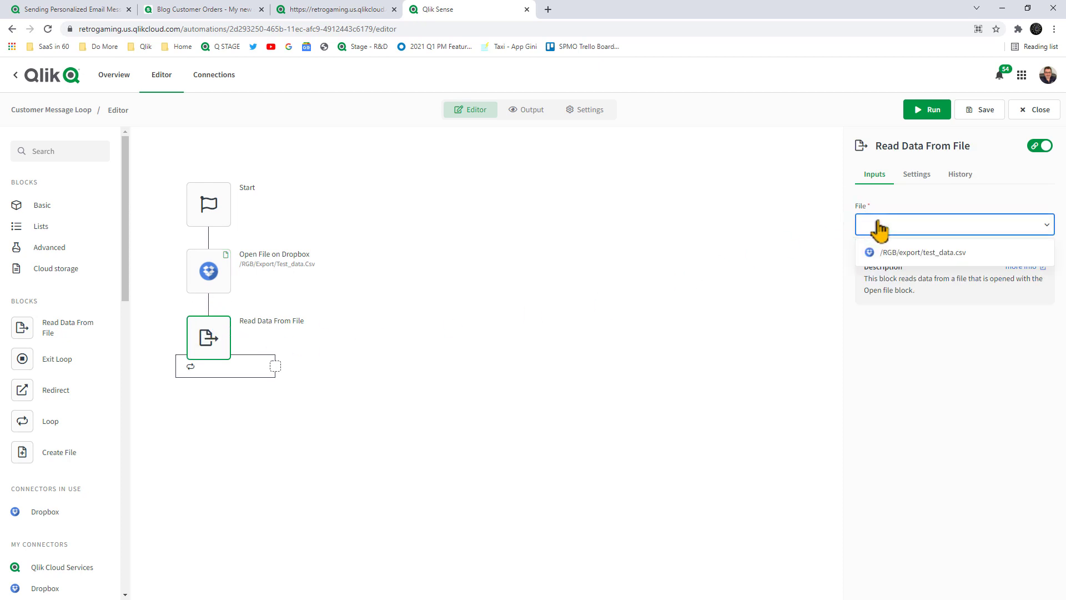
pyautogui.click(924, 253)
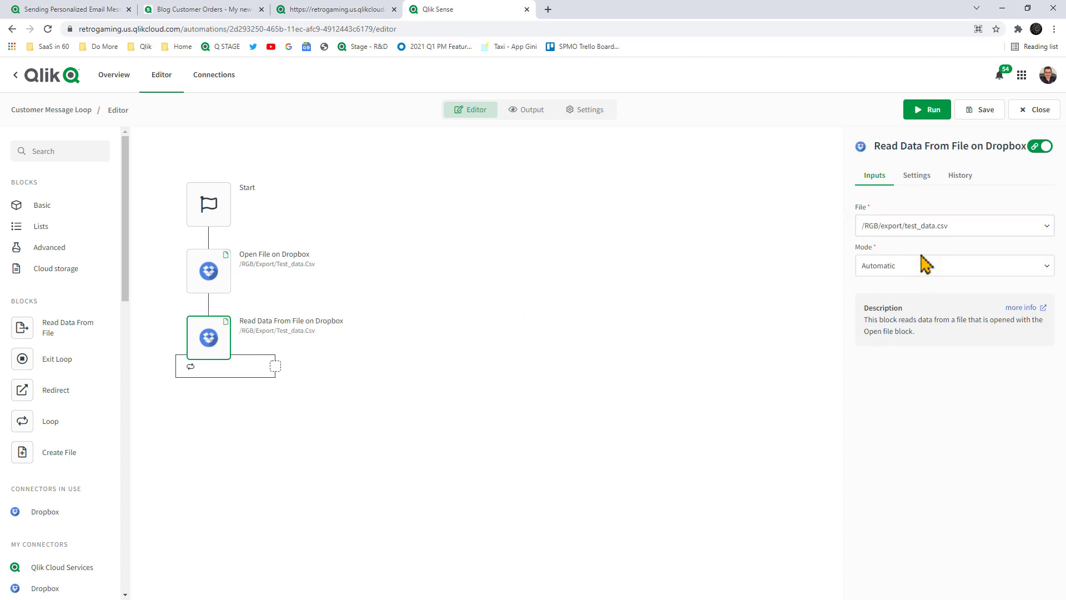
pyautogui.click(895, 273)
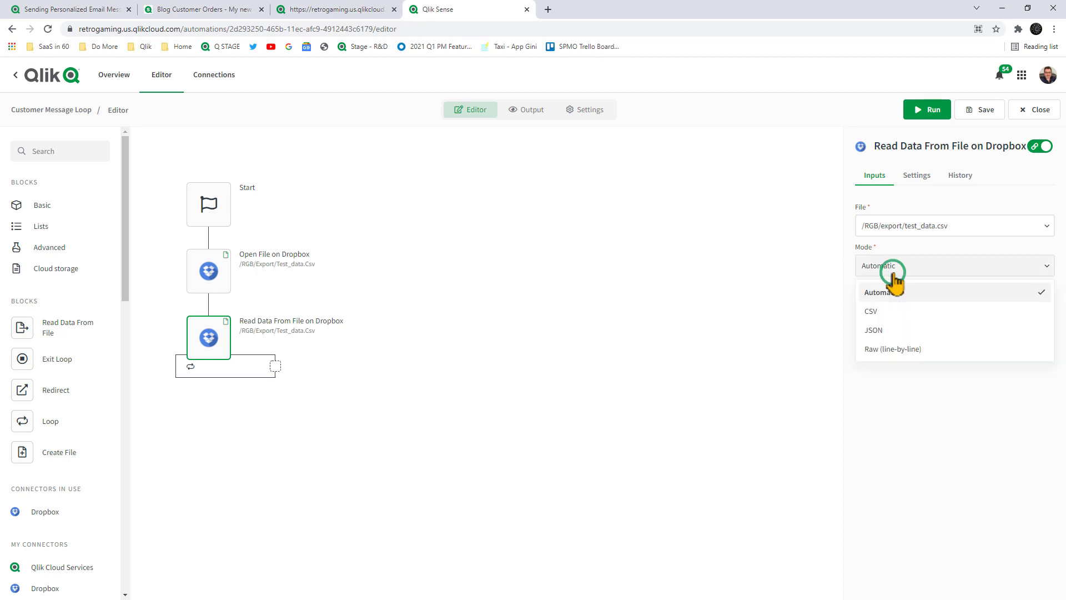
pyautogui.click(906, 313)
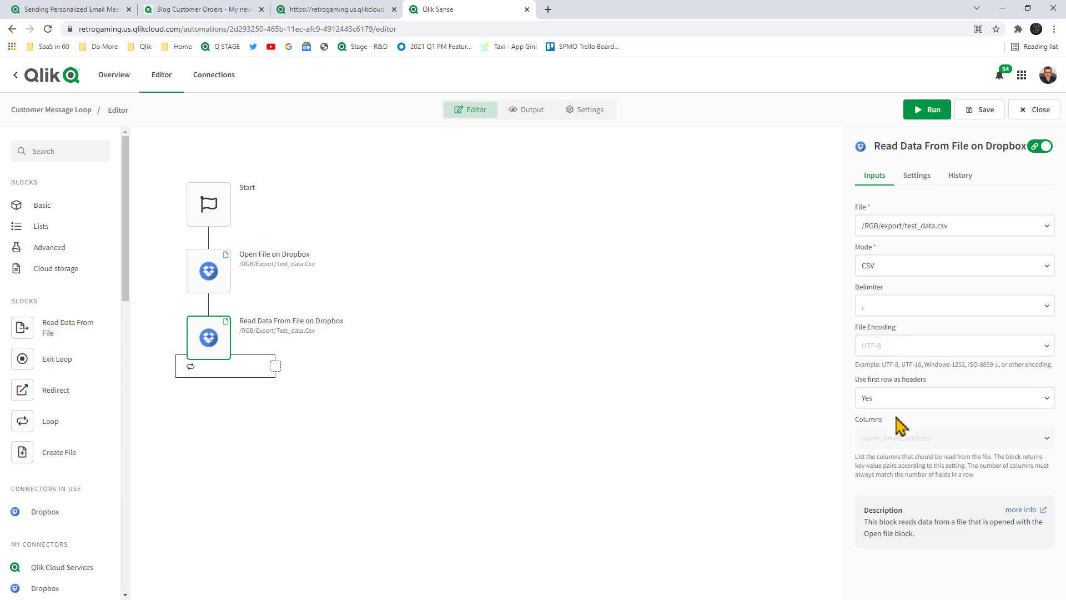
pyautogui.click(710, 384)
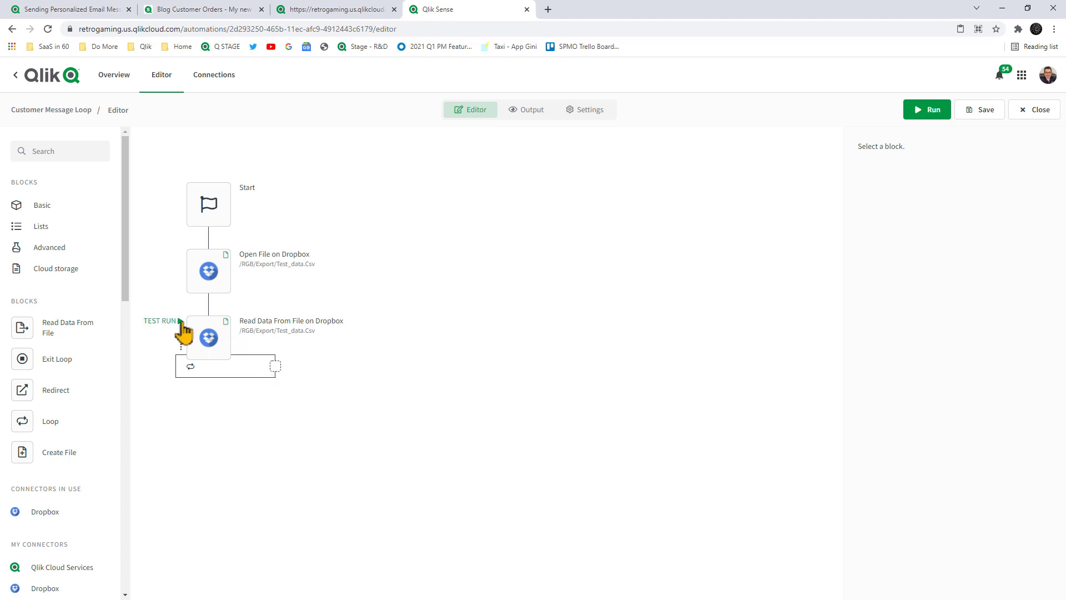
# Test-run the automation from the Read Data From File on Dropbox block
pyautogui.click(179, 321)
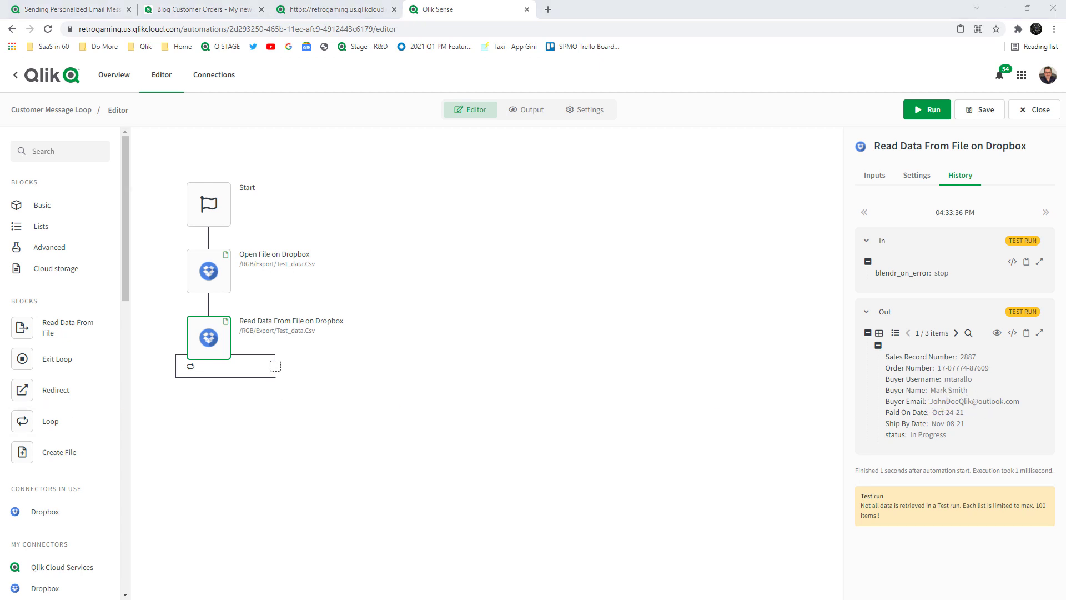
# Paste the copied Send Mail block and place it inside the loop
pyautogui.rightClick(355, 360)
pyautogui.click(407, 436)
pyautogui.click(323, 395)
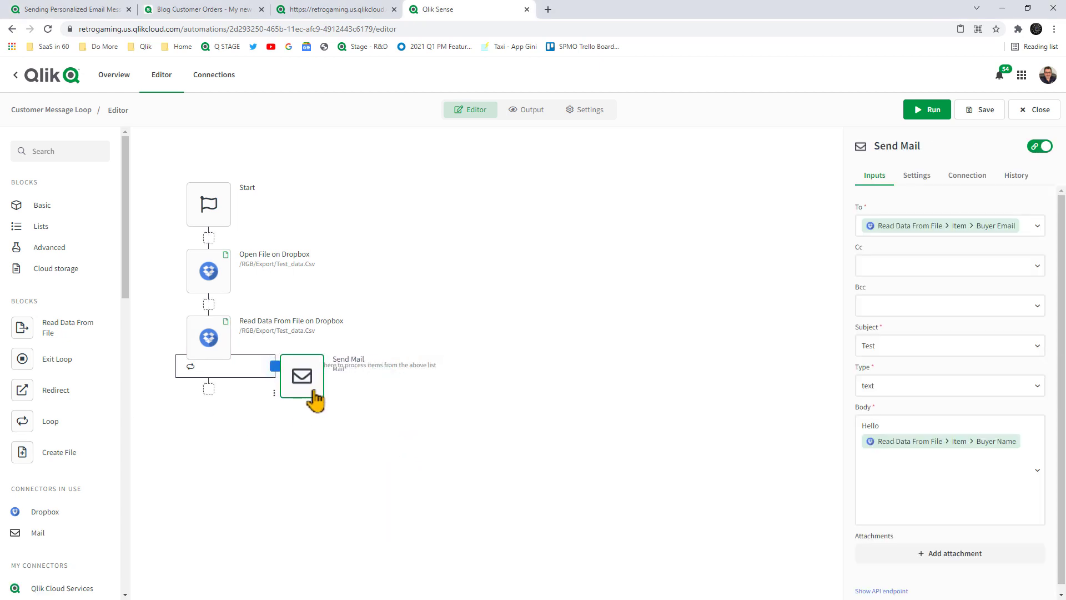
# Replace the Send Mail recipient with the read-data item's Buyer Email field
pyautogui.click(1037, 229)
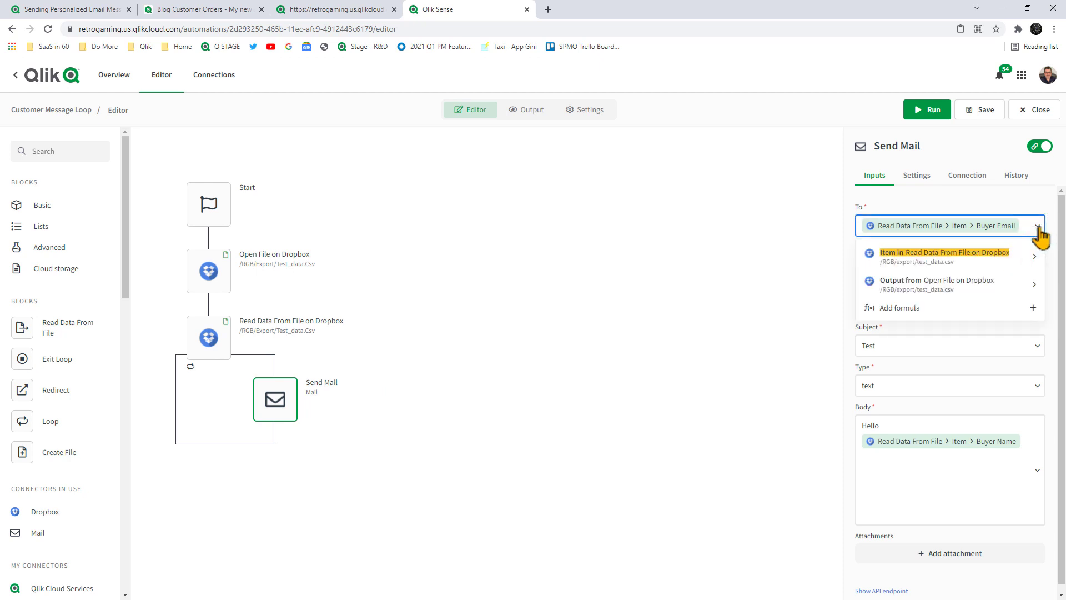
pyautogui.click(1032, 226)
pyautogui.press('BackSpace')
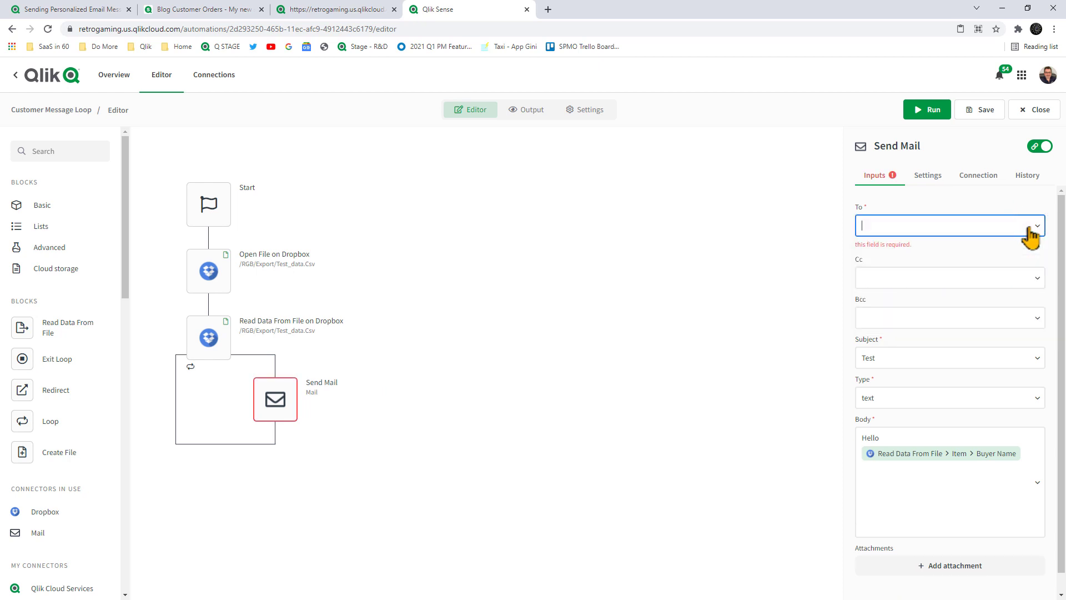
pyautogui.click(1030, 228)
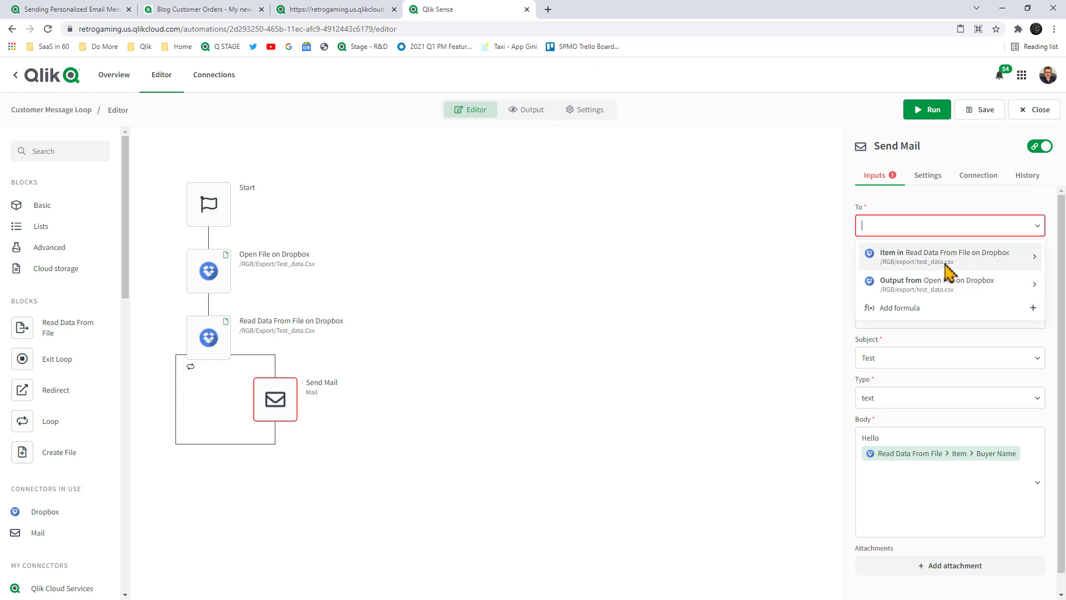
pyautogui.click(945, 264)
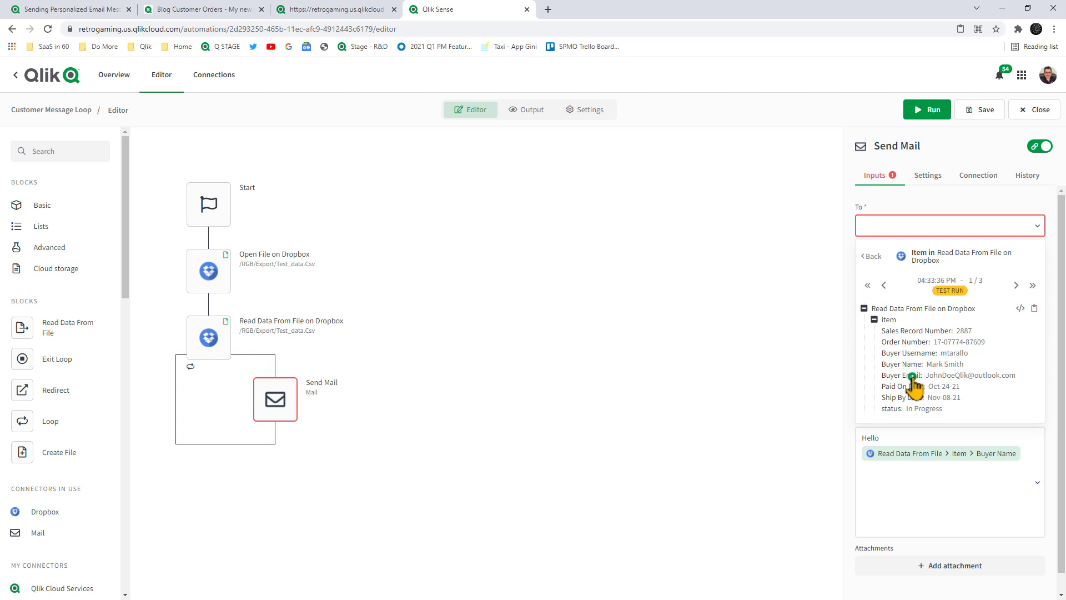
pyautogui.click(913, 377)
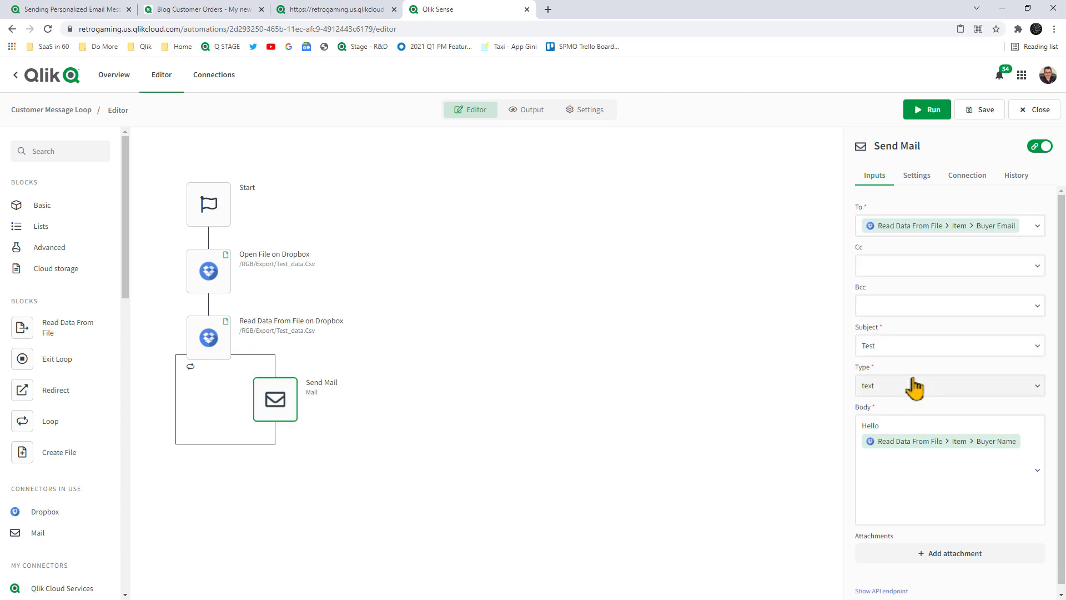
# Extend the email subject from 'Test' to 'Test - customer message loop', then return to the body
pyautogui.click(944, 361)
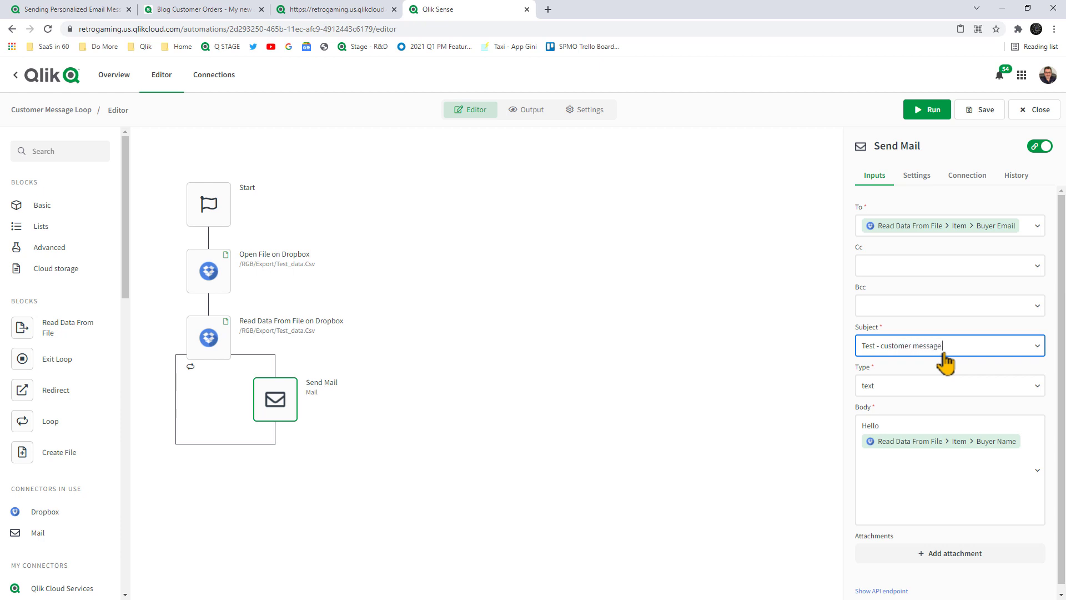
pyautogui.click(1017, 441)
pyautogui.click(1017, 481)
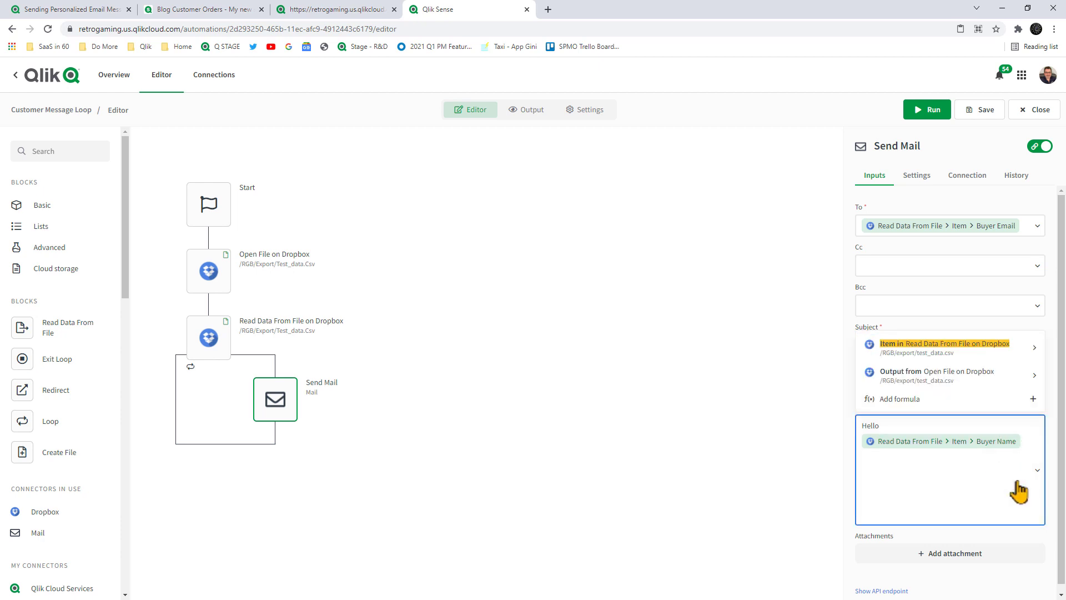
# Replace the body with a greeting line using the Buyer Name field and a thanks sentence
pyautogui.hotkey('ctrl', 'a')
pyautogui.press('BackSpace')
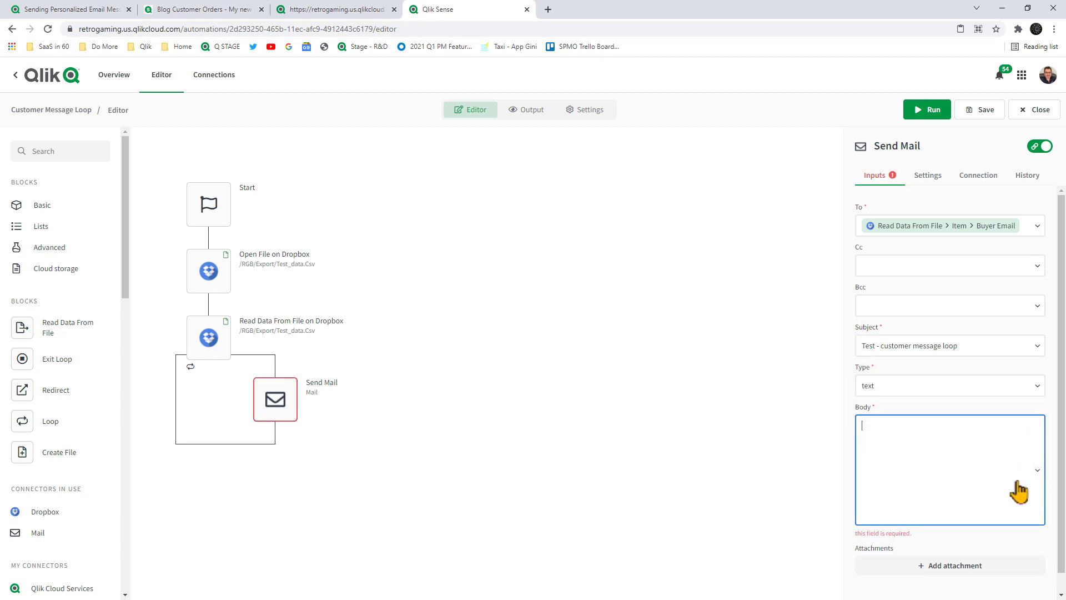
pyautogui.write('Heel')
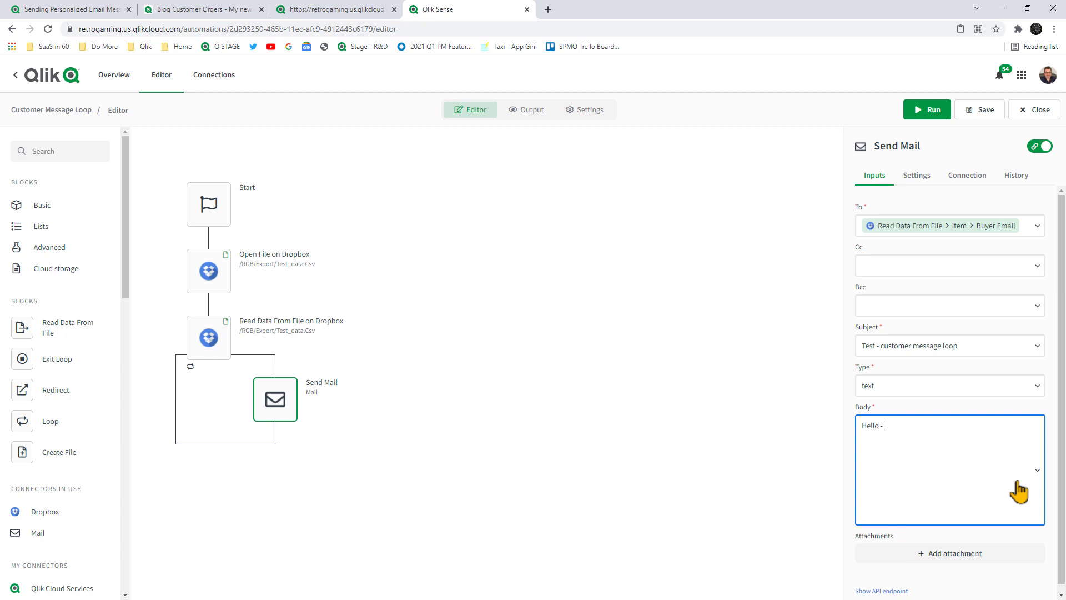
pyautogui.press('Return')
pyautogui.press('Return')
pyautogui.click(1028, 466)
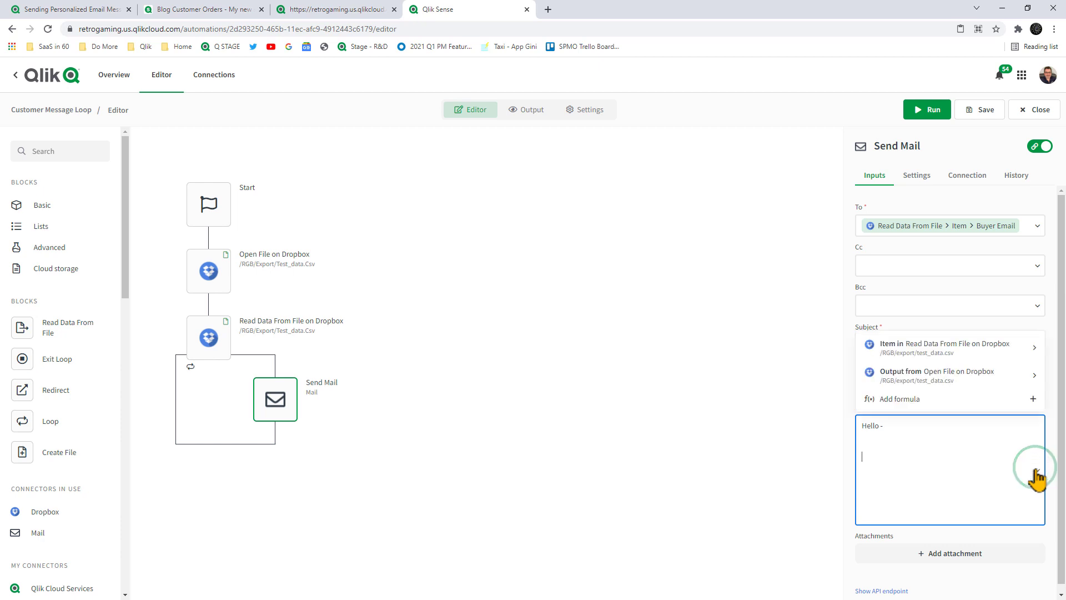
pyautogui.click(1009, 348)
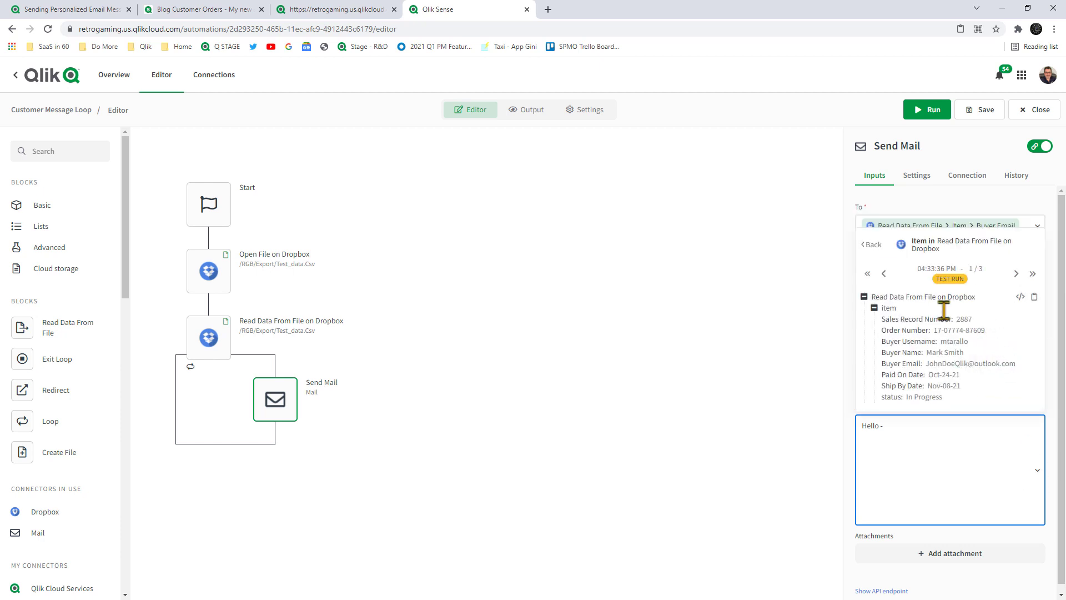
pyautogui.click(894, 353)
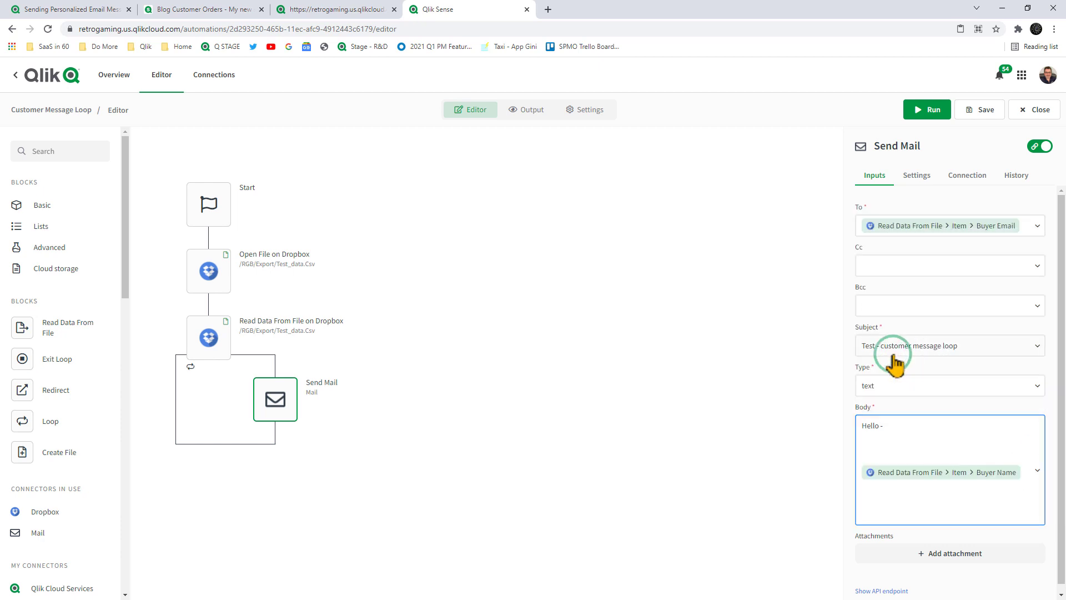
pyautogui.click(974, 453)
pyautogui.press('BackSpace')
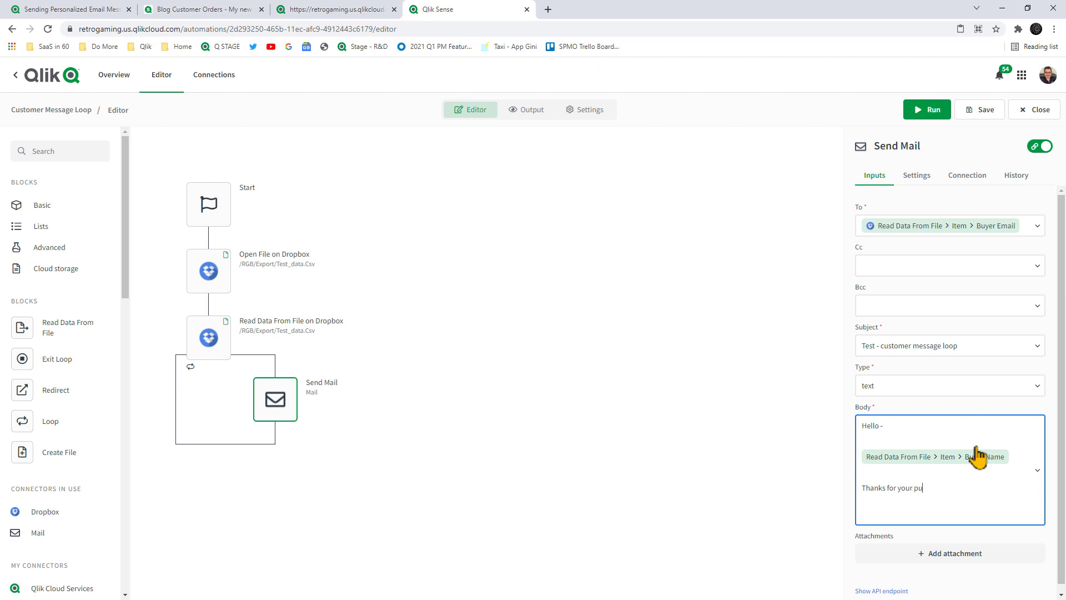
pyautogui.press('Return')
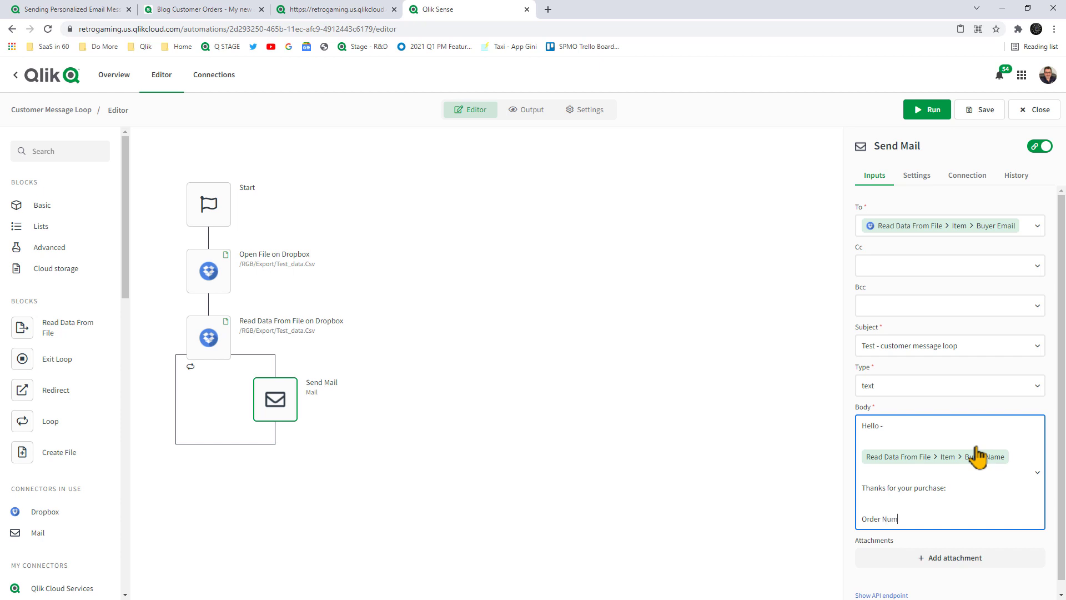
# Insert the Order Number field after 'Order Num:' in the body
pyautogui.click(1037, 473)
pyautogui.click(976, 347)
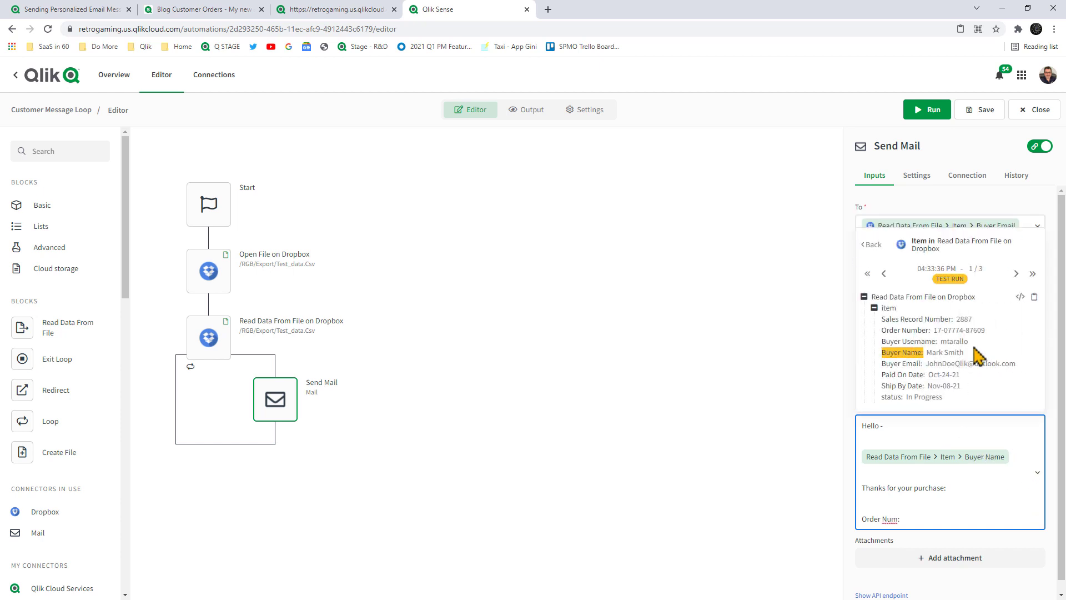
pyautogui.click(913, 331)
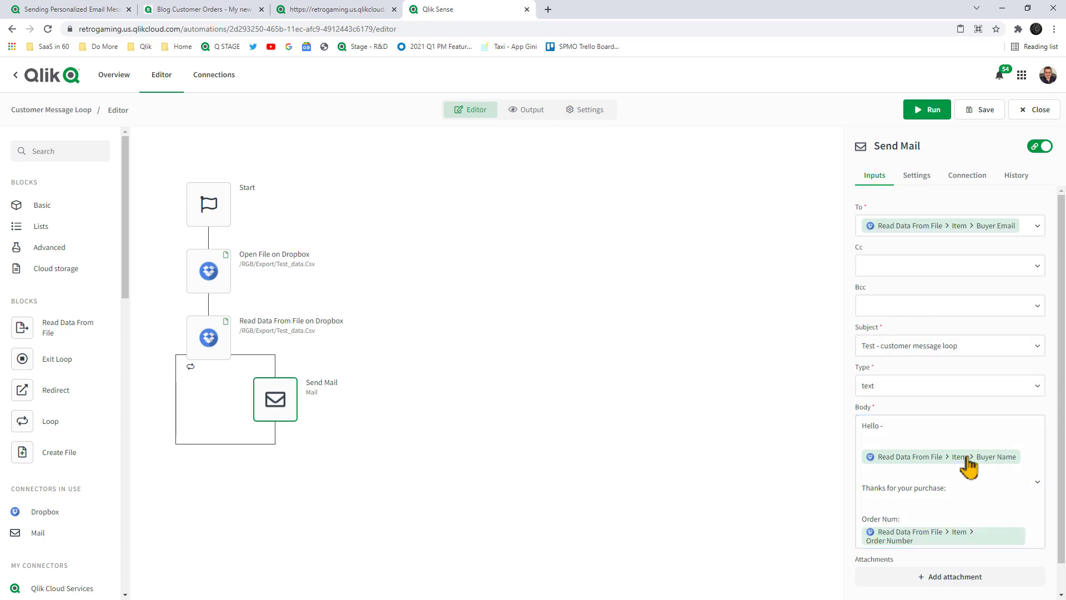
pyautogui.click(1033, 543)
pyautogui.press('Return')
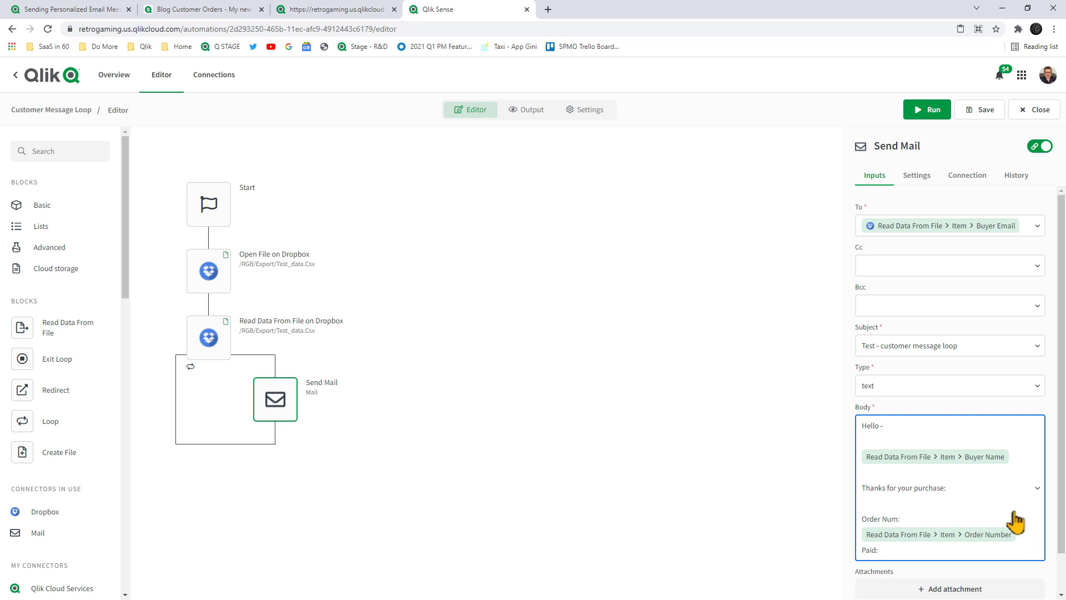
# Insert the Paid On Date field after 'Paid:' in the body
pyautogui.click(1038, 488)
pyautogui.click(954, 350)
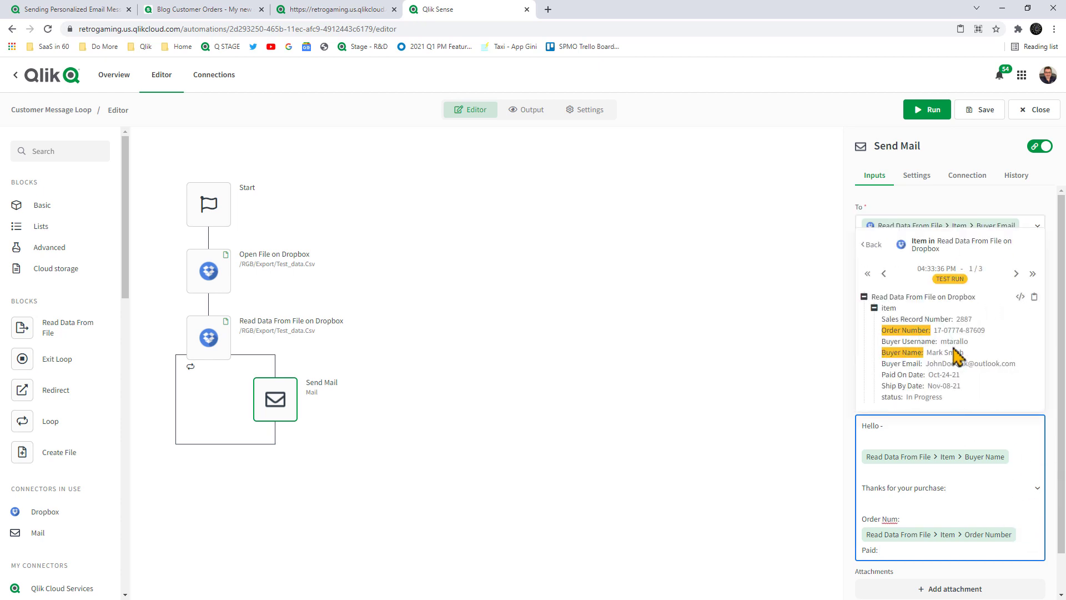
pyautogui.click(908, 377)
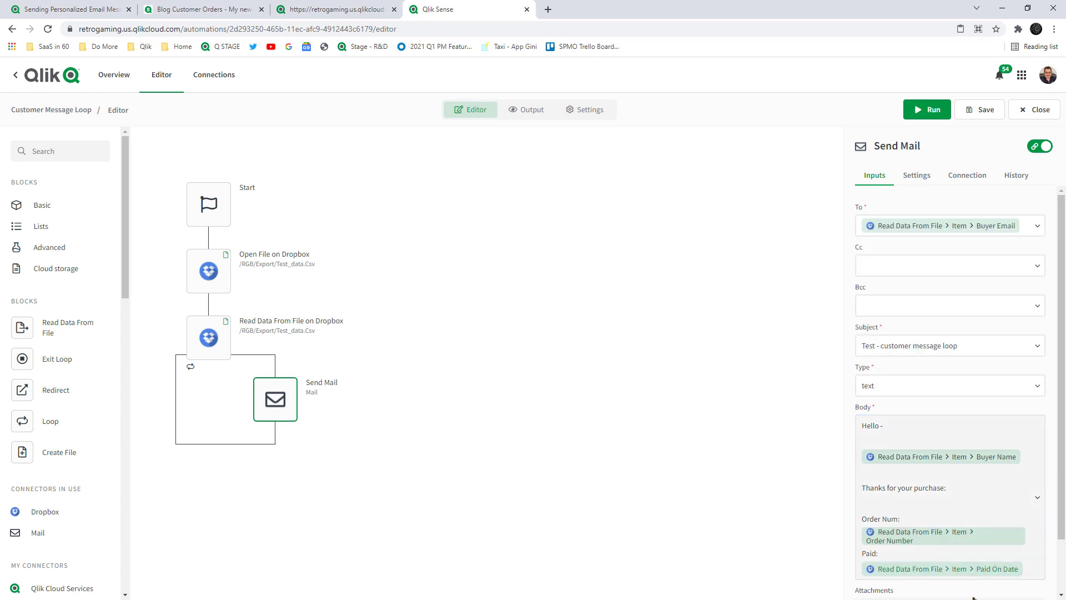
pyautogui.scroll(-2, 1033, 583)
pyautogui.click(1028, 510)
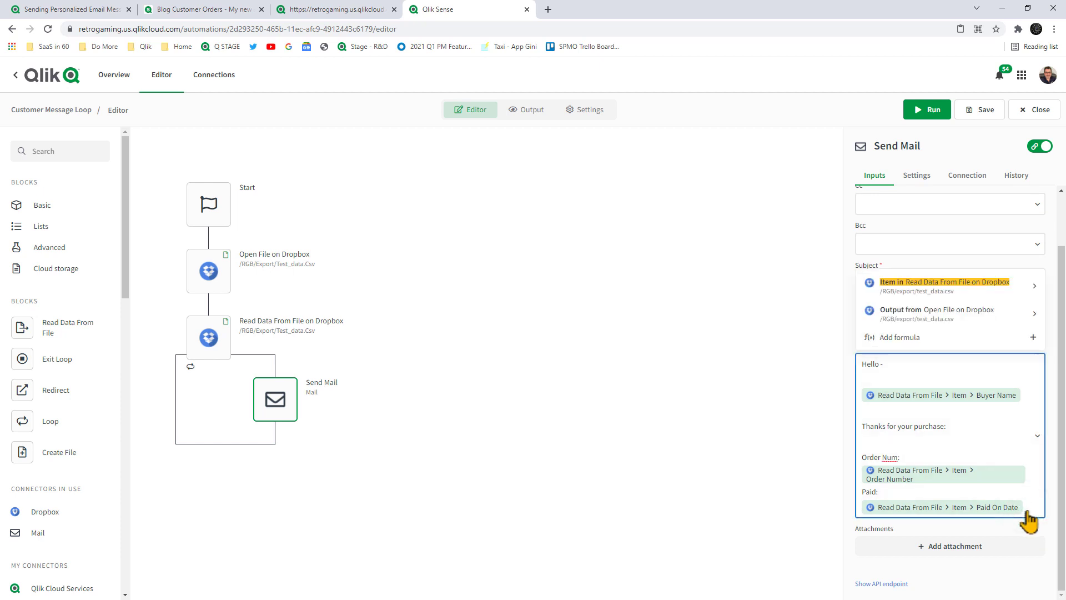
pyautogui.press('Return')
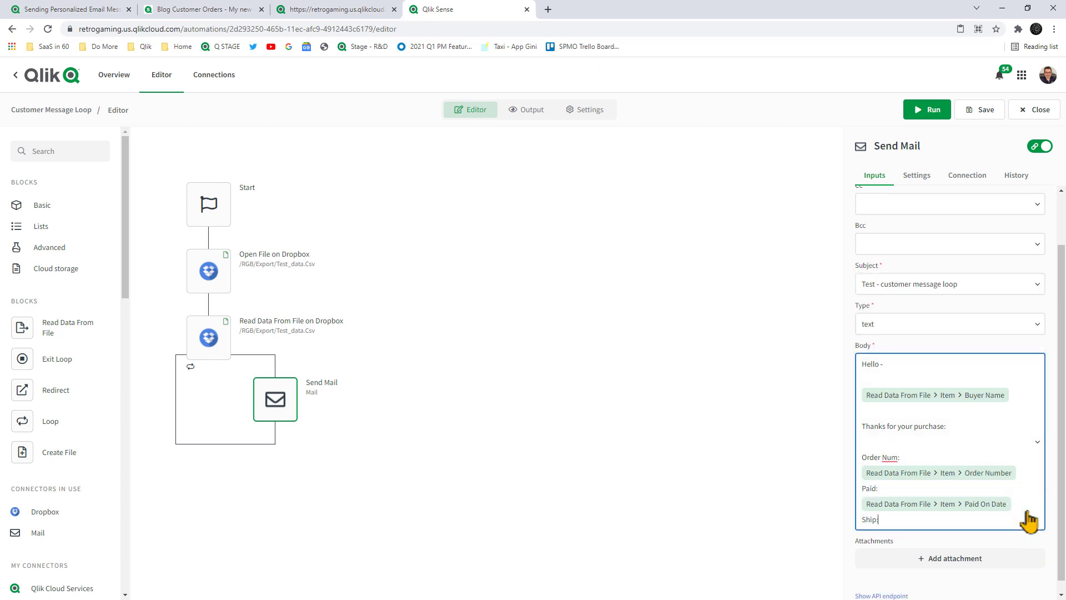
# Insert the Ship By Date field after 'Ship:' in the body
pyautogui.click(1036, 446)
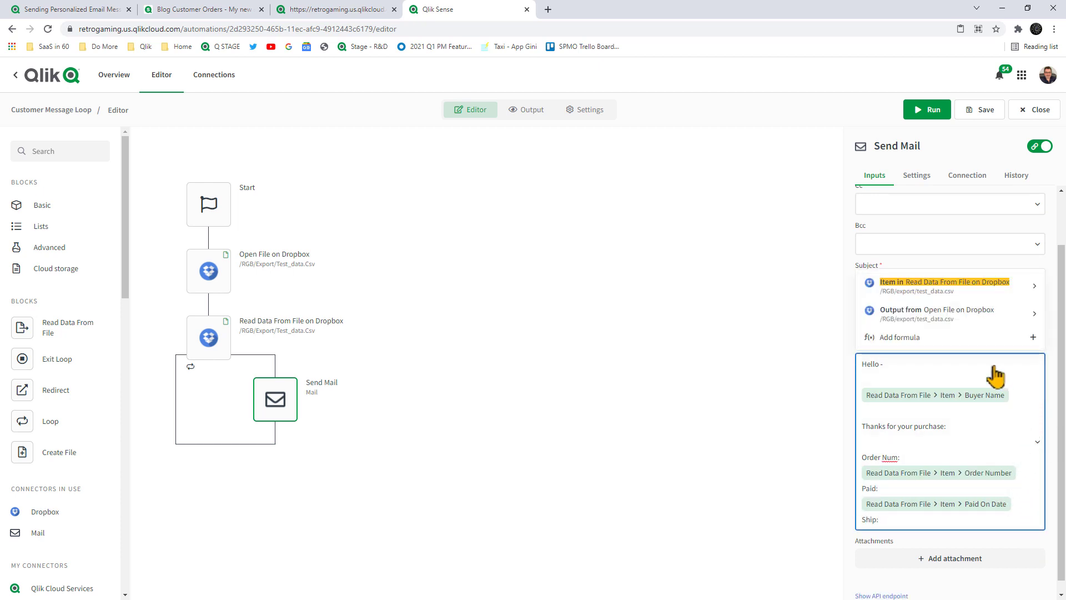
pyautogui.click(986, 289)
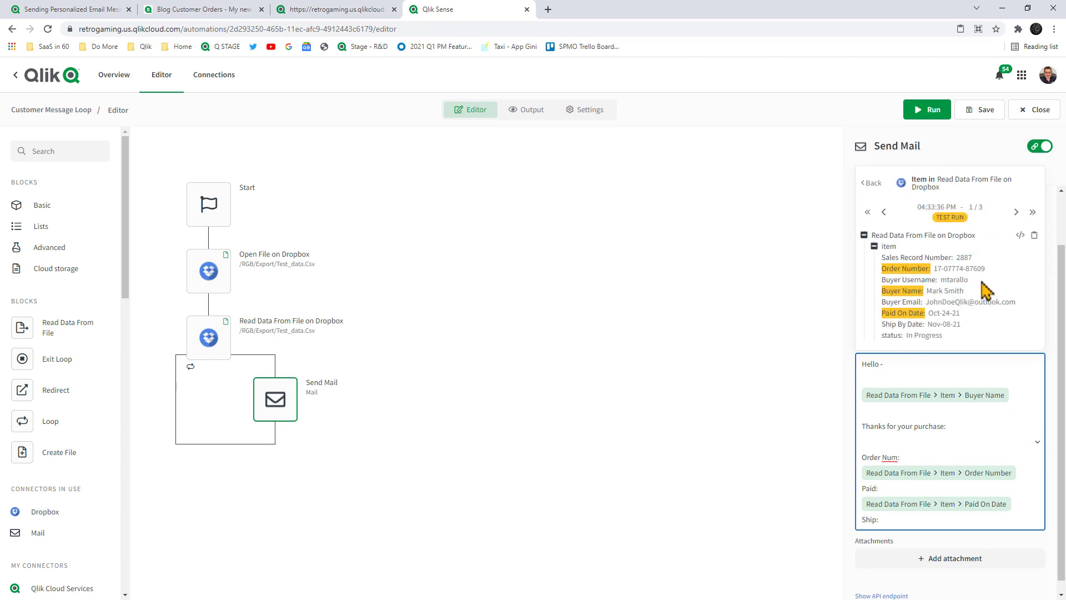
pyautogui.click(915, 325)
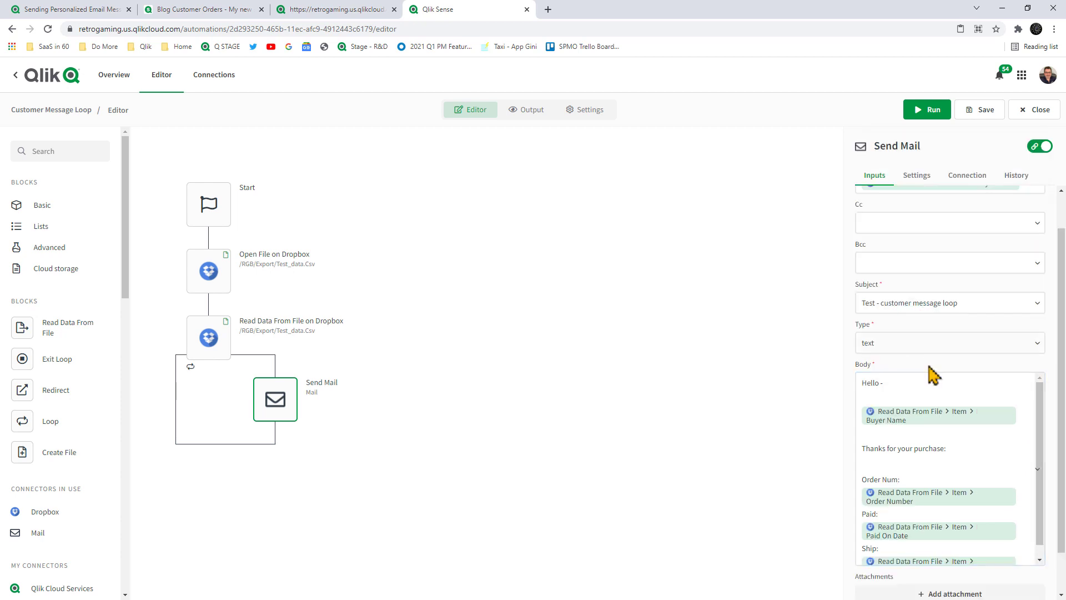
pyautogui.click(1025, 562)
pyautogui.press('Return')
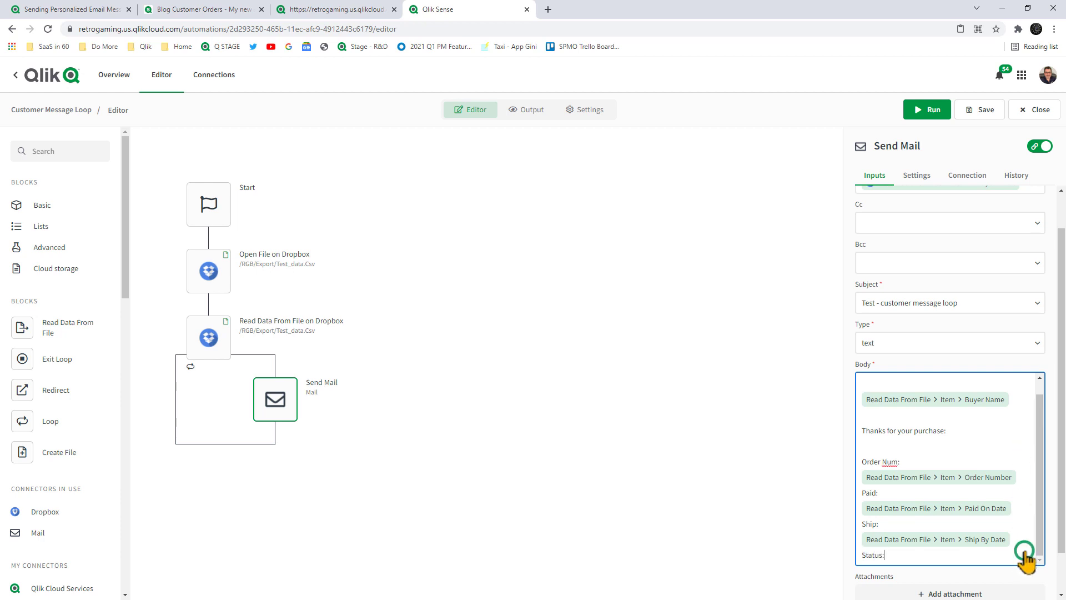
# Insert the status field after 'Status:', then save and run the automation
pyautogui.click(1026, 555)
pyautogui.click(1000, 303)
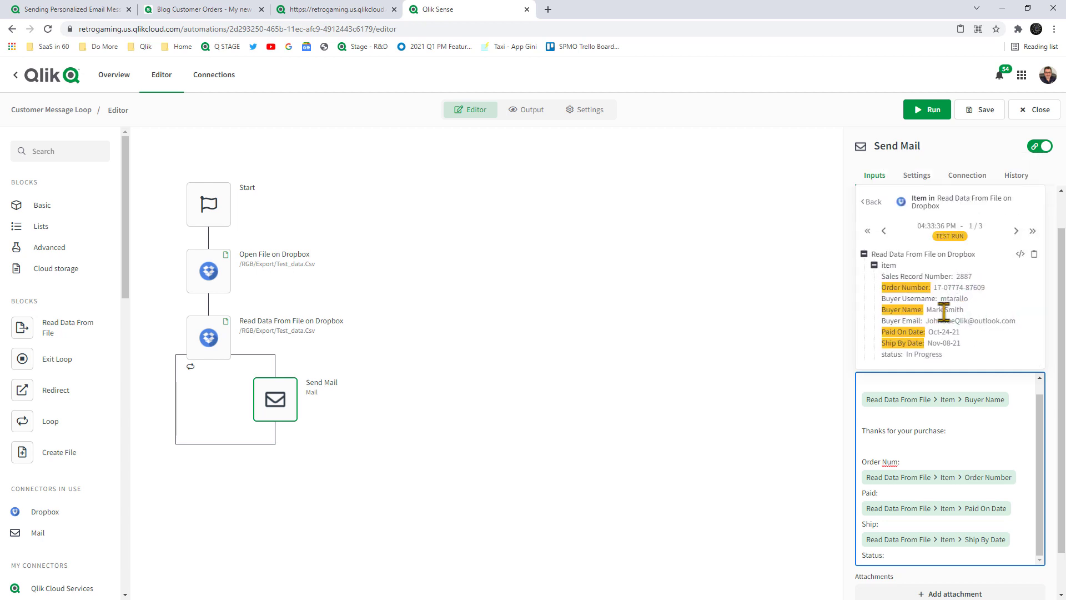
pyautogui.click(896, 355)
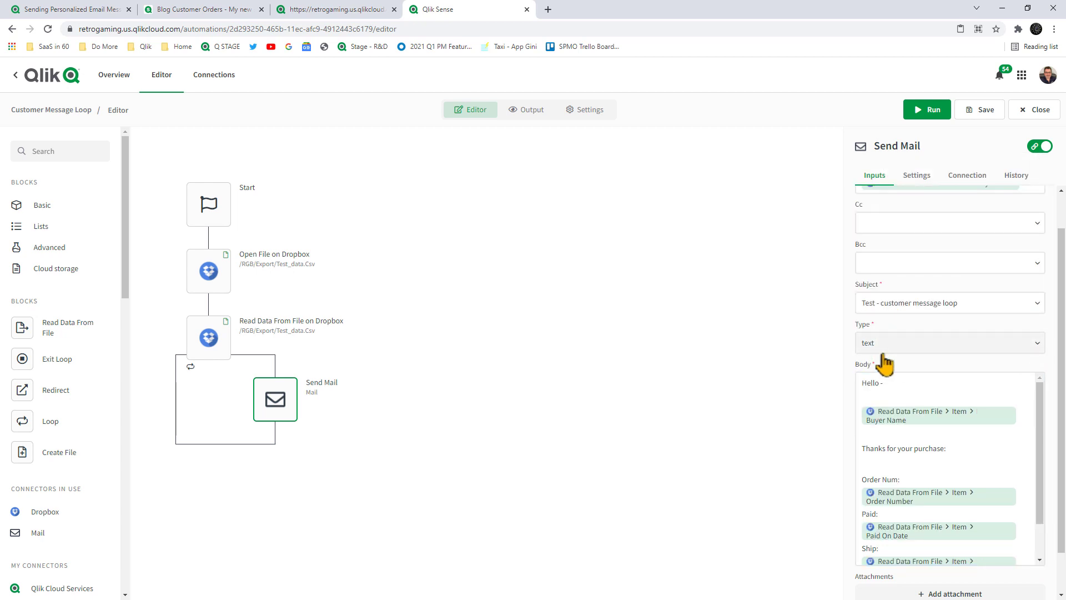
pyautogui.click(985, 109)
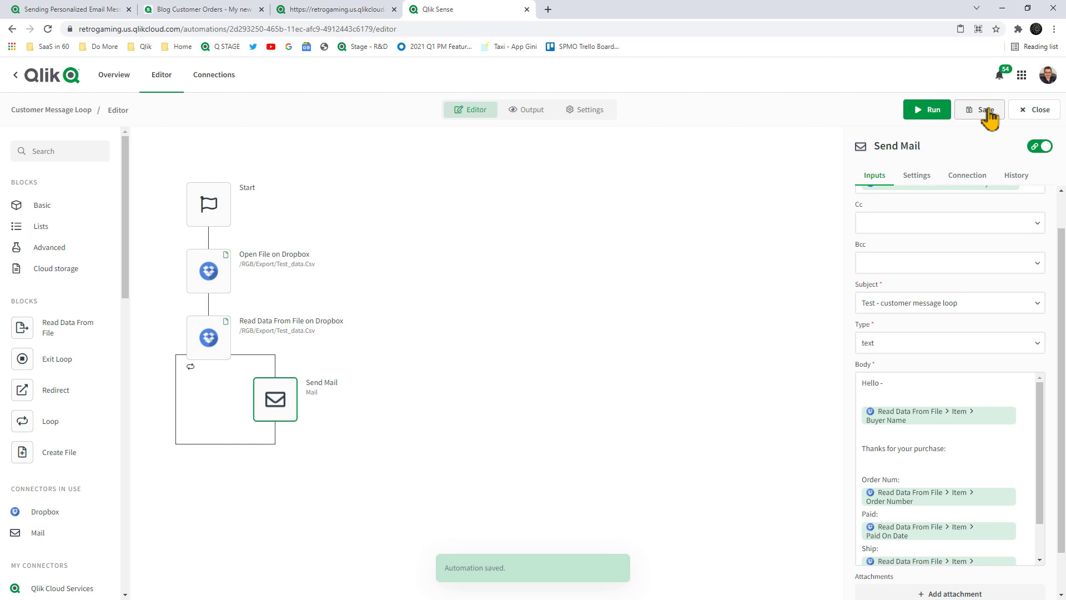
pyautogui.click(933, 110)
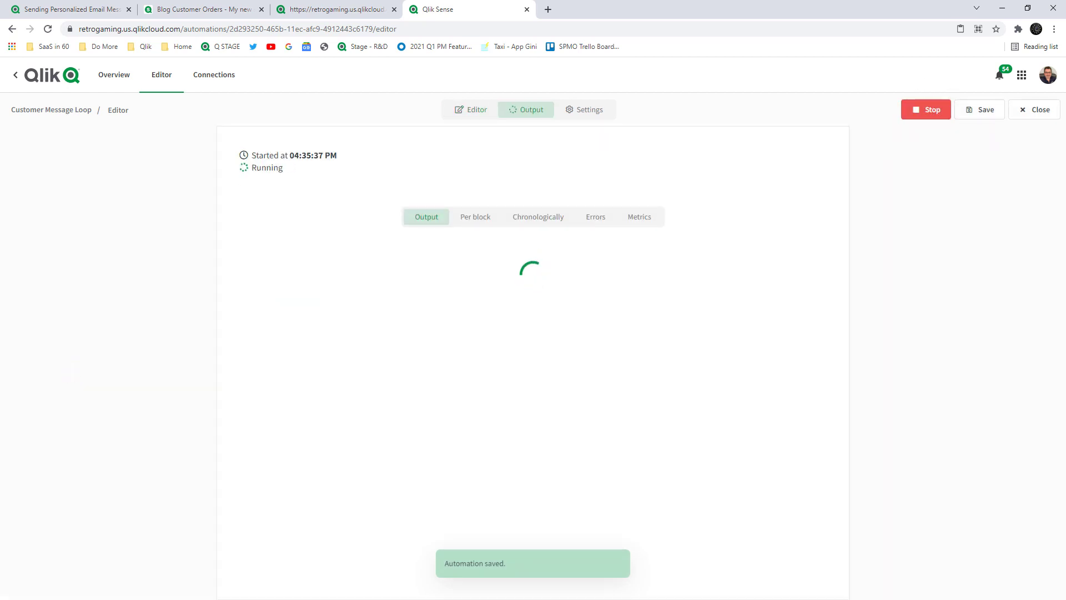
# In Outlook, open each of the three 'Test - customer message loop' emails to check their order details
pyautogui.hotkey('alt', 'Tab')
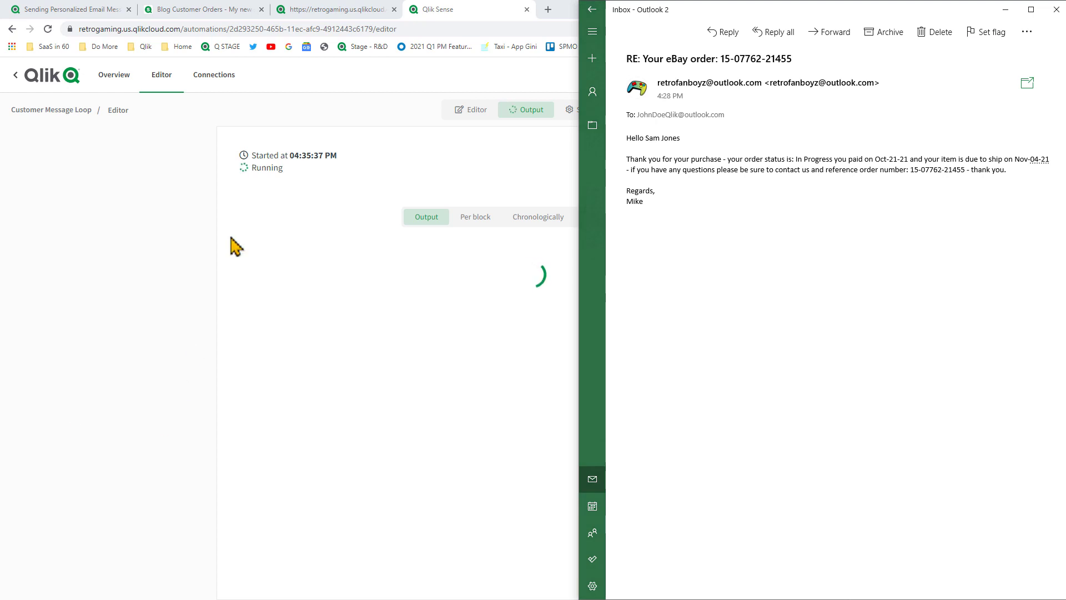
pyautogui.click(592, 9)
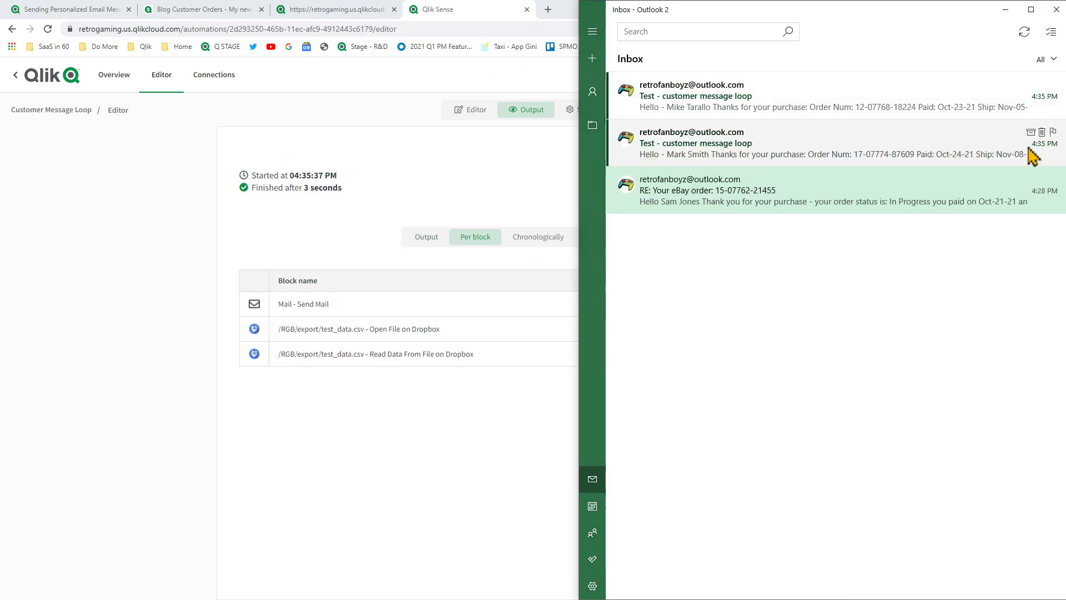
pyautogui.click(819, 144)
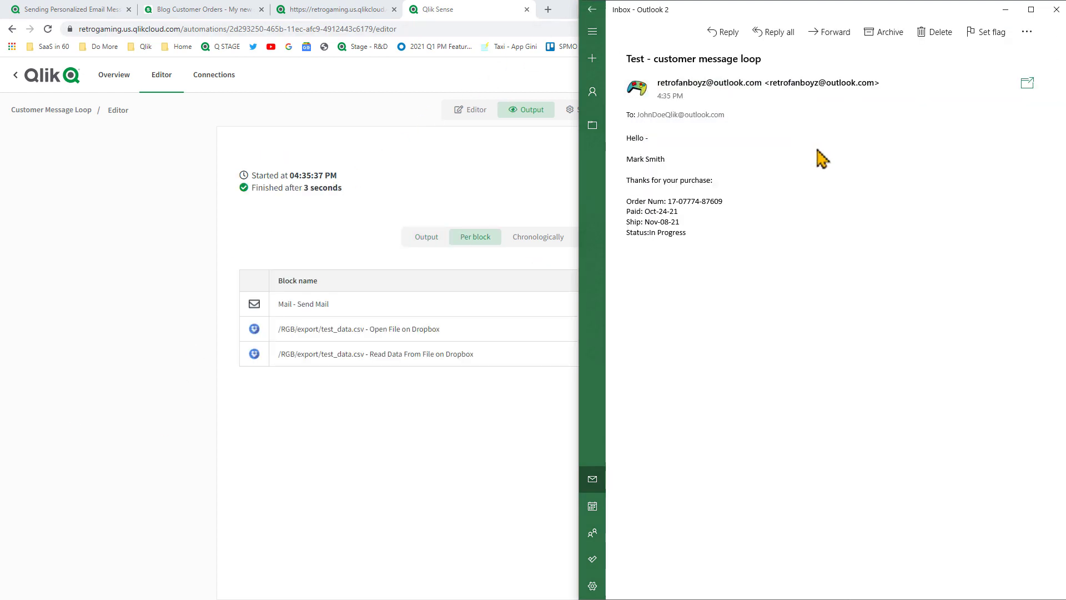
pyautogui.click(592, 10)
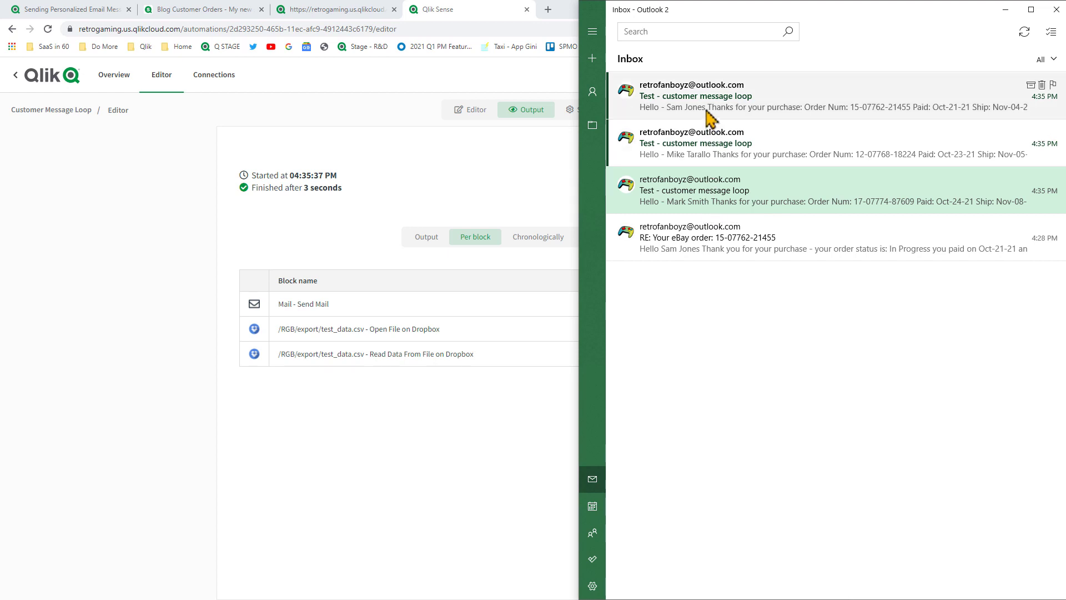
pyautogui.click(864, 117)
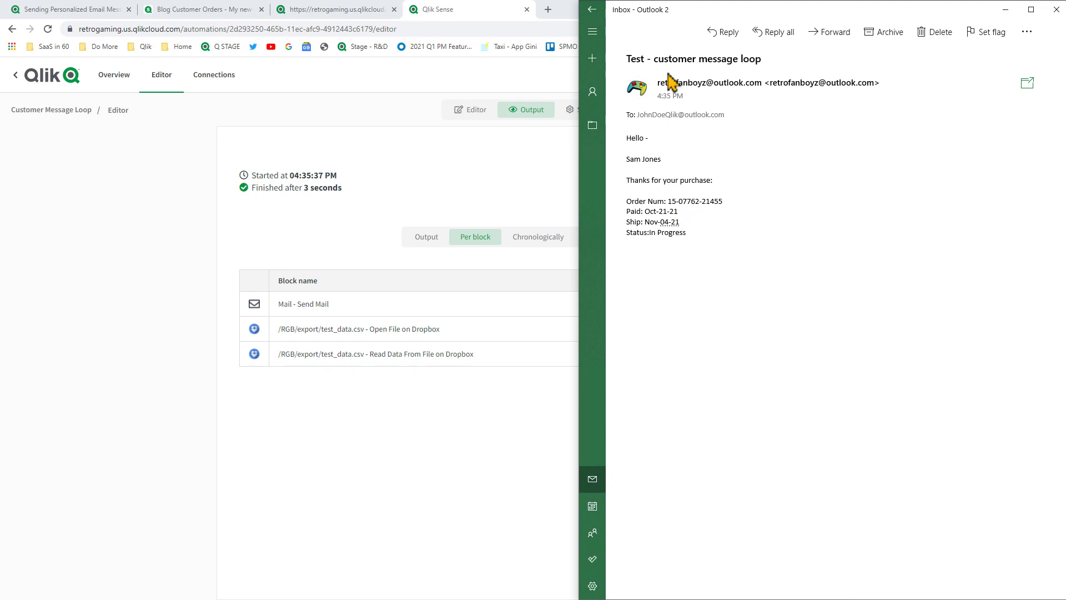
pyautogui.click(593, 10)
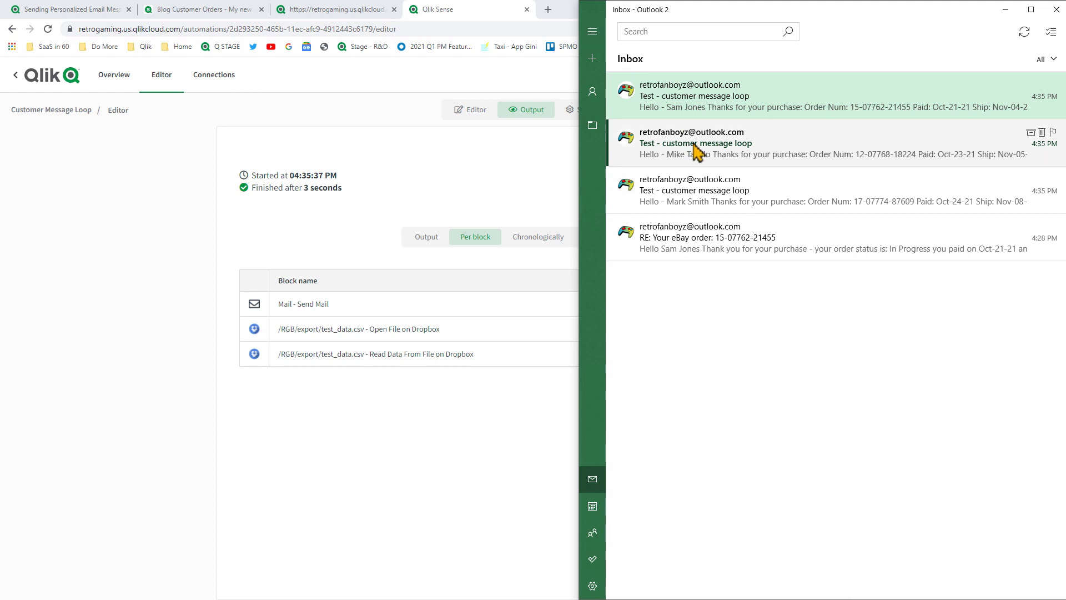
pyautogui.click(757, 155)
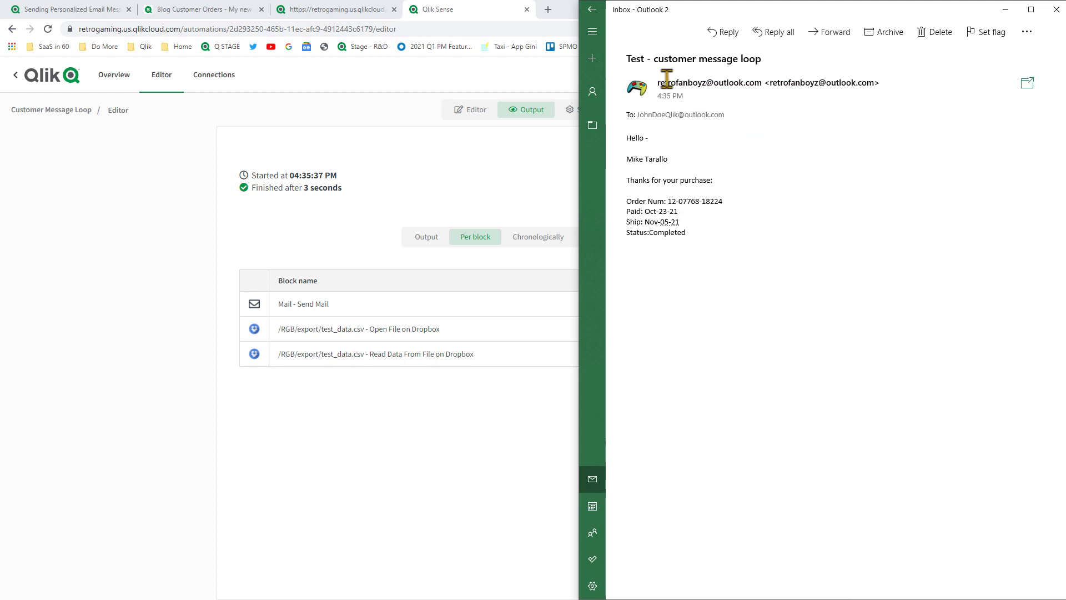
pyautogui.click(594, 12)
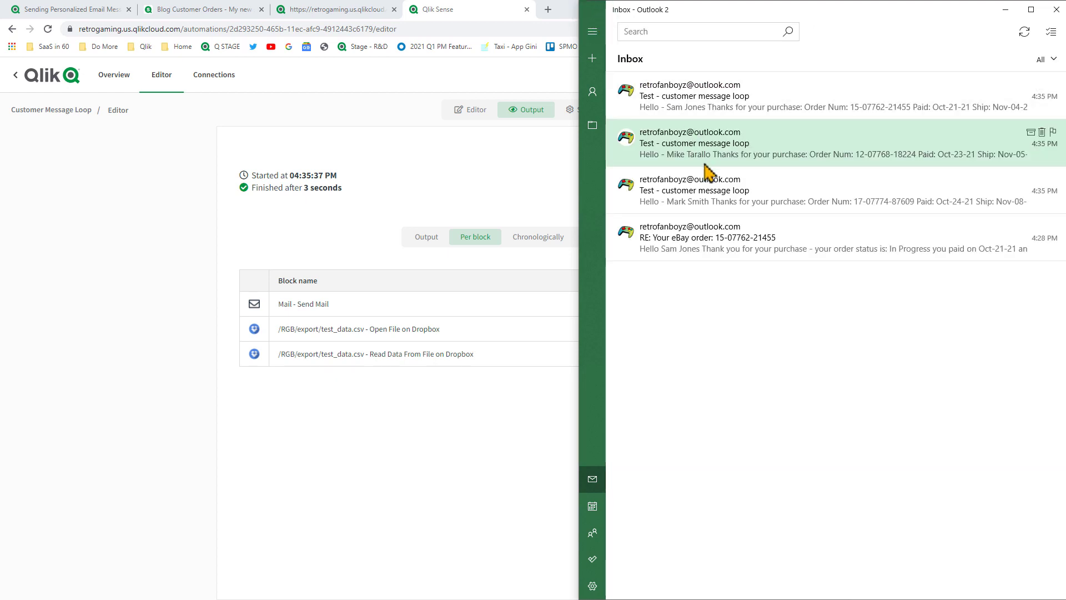
pyautogui.click(757, 197)
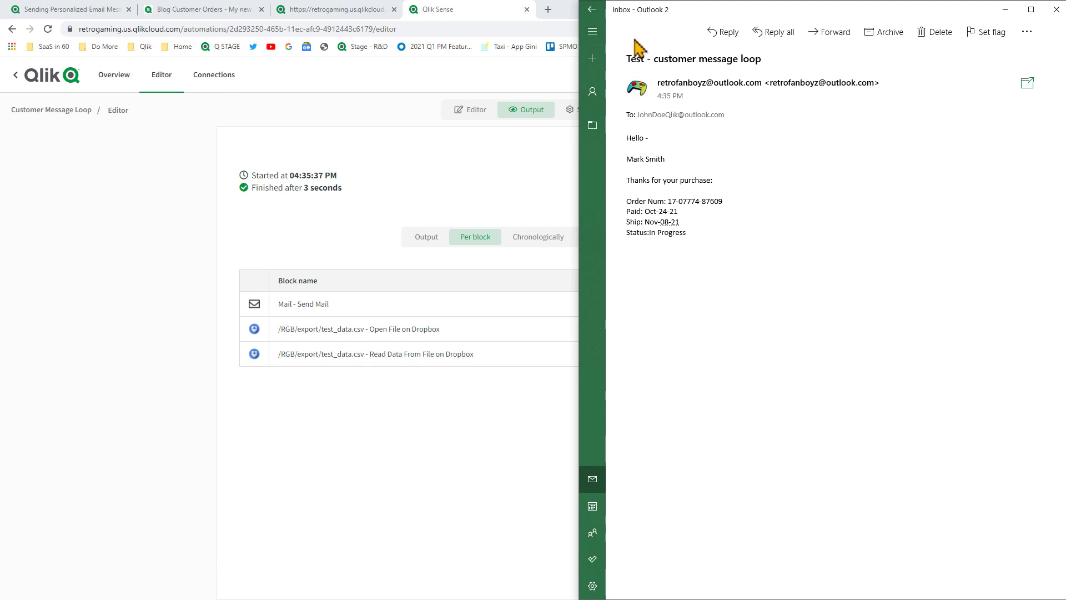
pyautogui.click(592, 9)
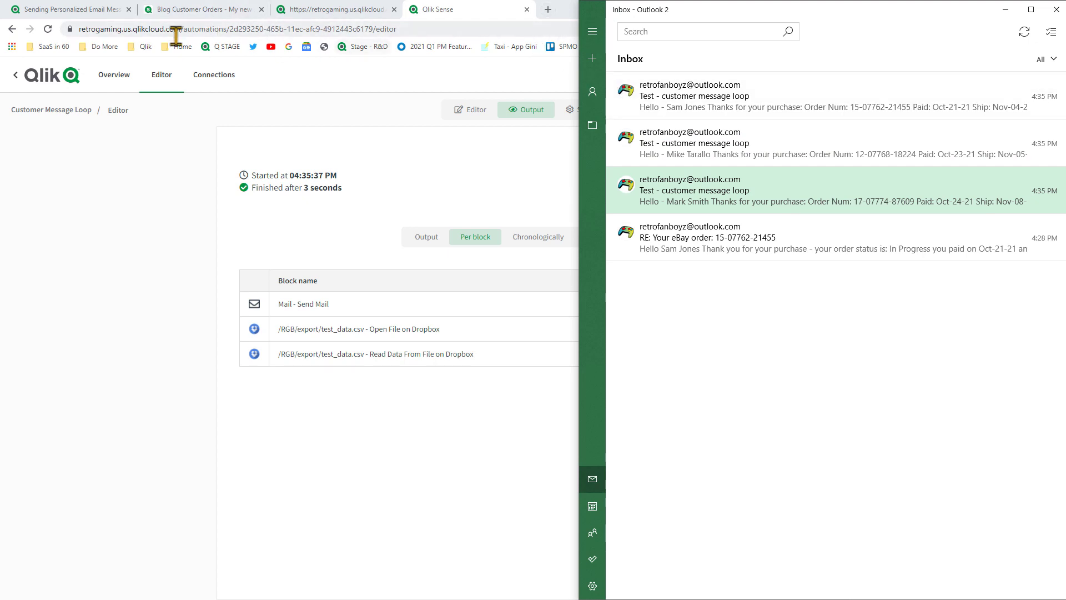
# Switch to the Blog Customer Orders app and open 'My new sheet' for editing
pyautogui.click(326, 12)
pyautogui.click(430, 11)
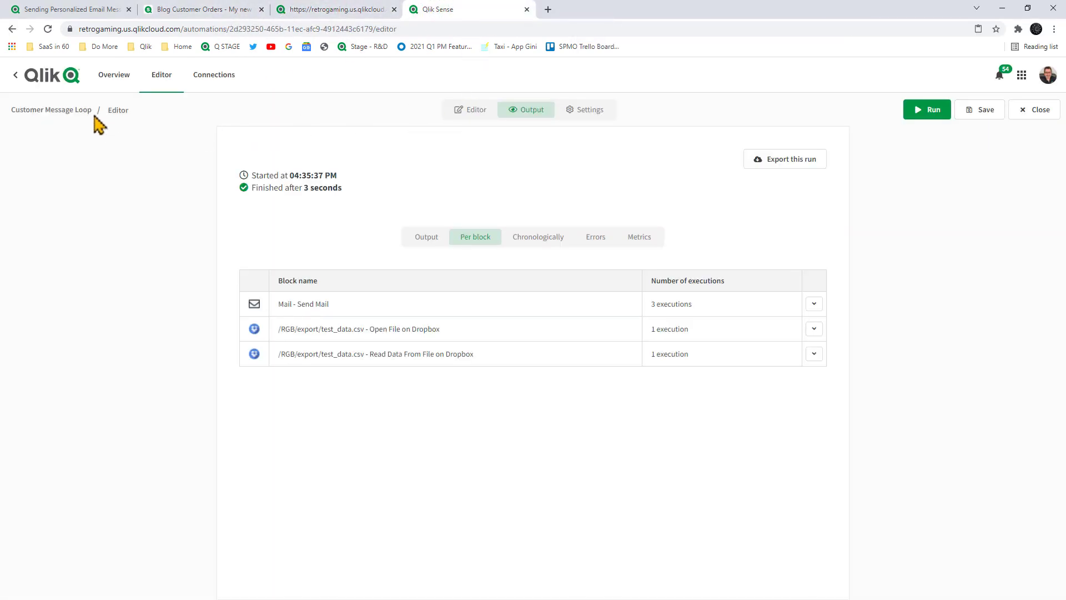
pyautogui.click(112, 11)
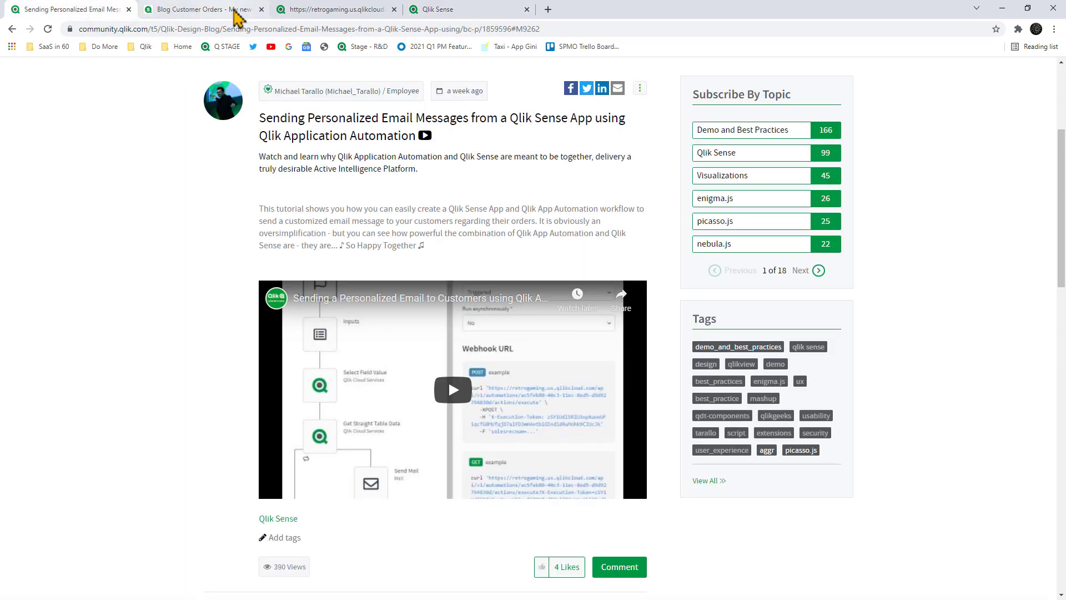
pyautogui.click(236, 13)
pyautogui.click(1049, 101)
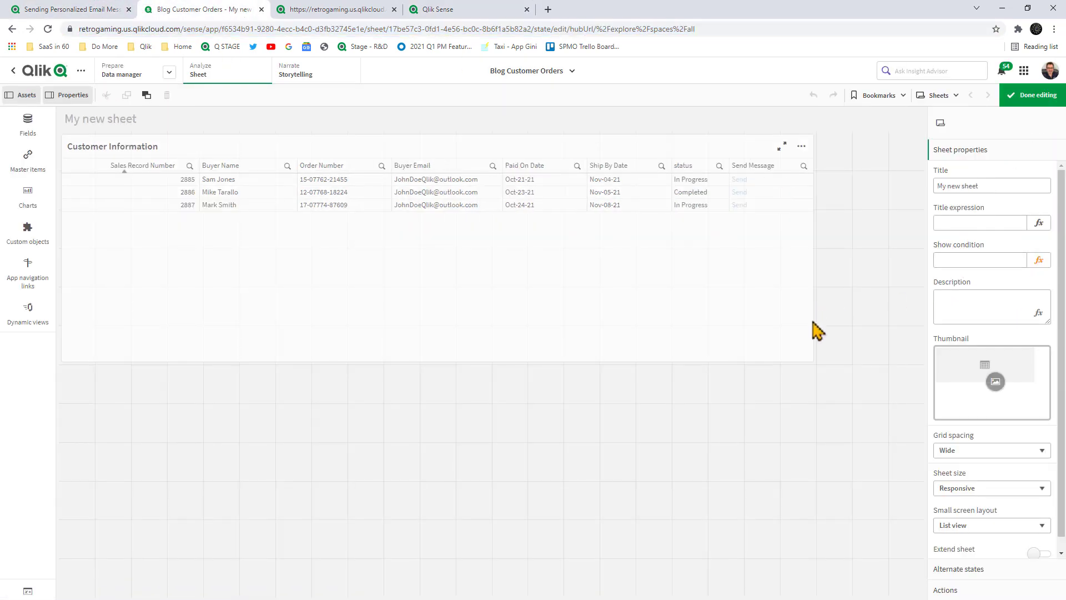
# Place a Button chart below the Customer Information table and label it 'Send Loop Message'
pyautogui.click(808, 328)
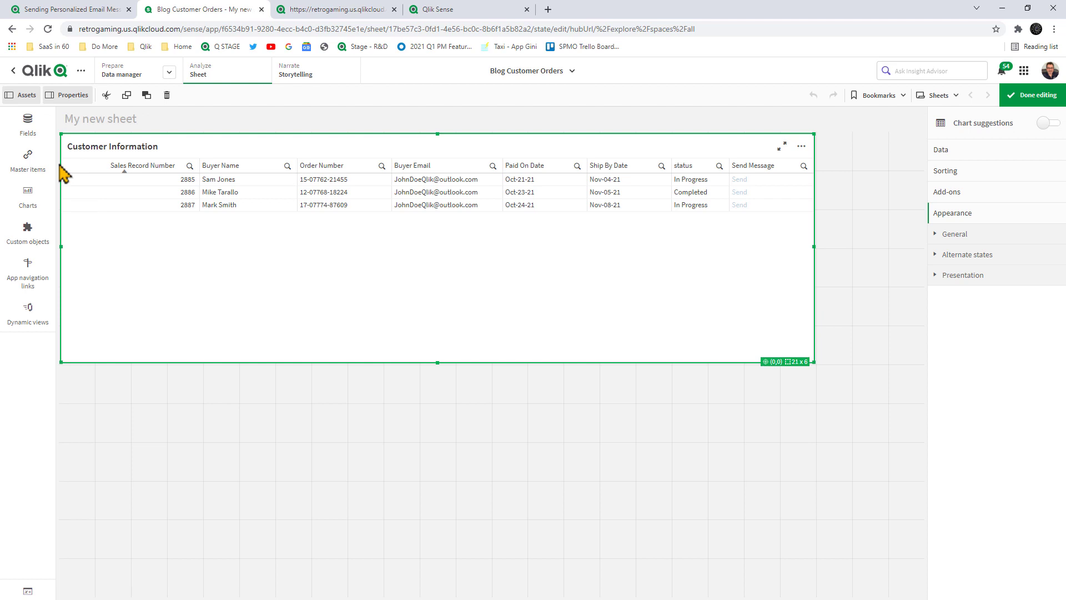
pyautogui.click(36, 205)
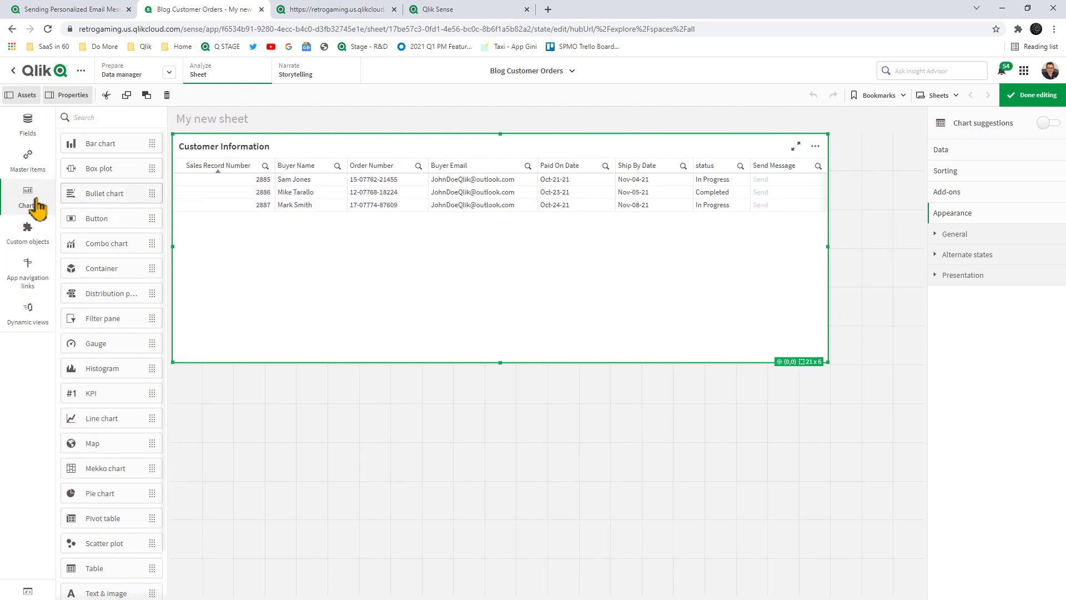
pyautogui.moveTo(118, 221); pyautogui.dragTo(365, 507)
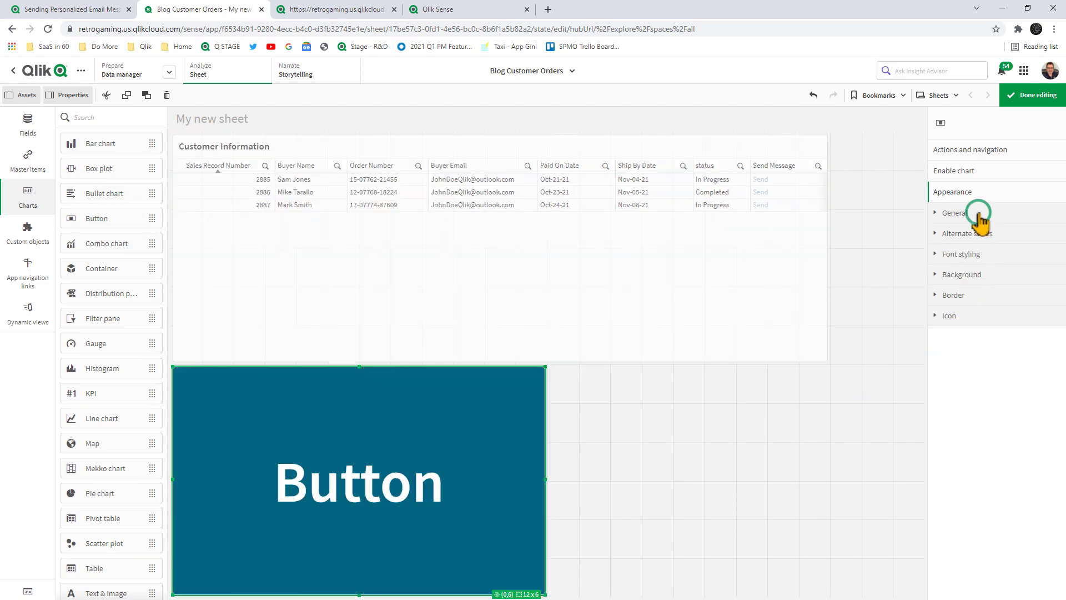
pyautogui.moveTo(965, 309); pyautogui.dragTo(937, 323)
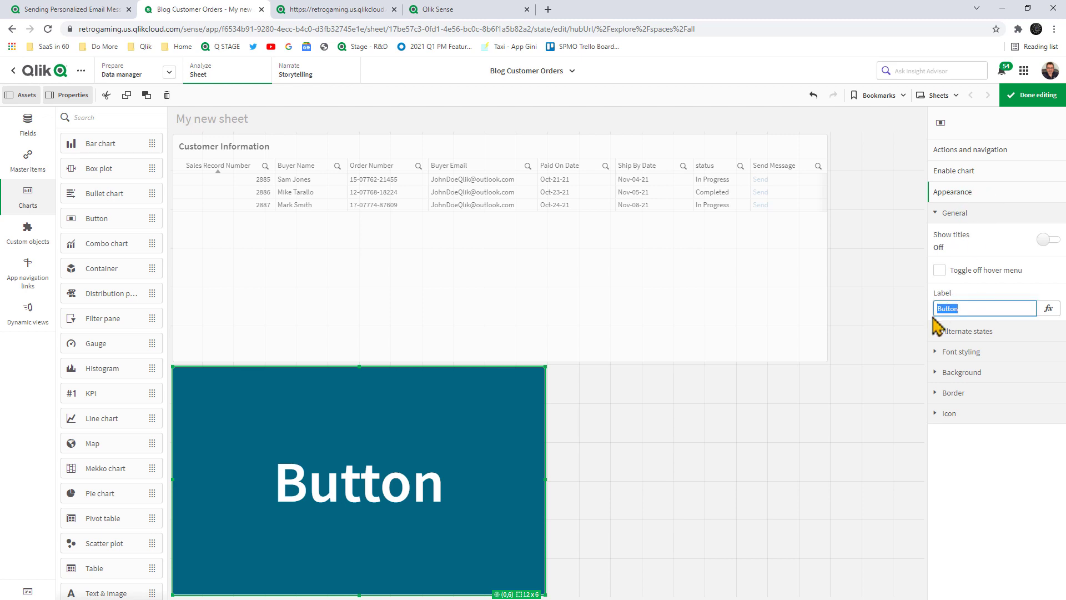
pyautogui.write('Send Loop Message')
# Add an Execute automation action to the button that runs the Customer Message Loop automation
pyautogui.click(971, 151)
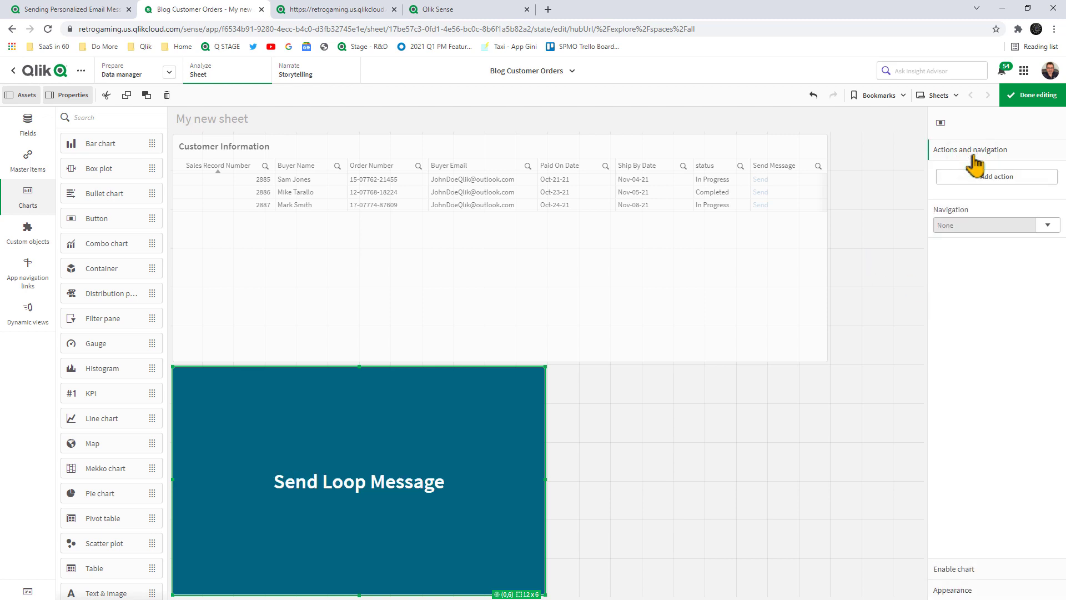
pyautogui.click(982, 175)
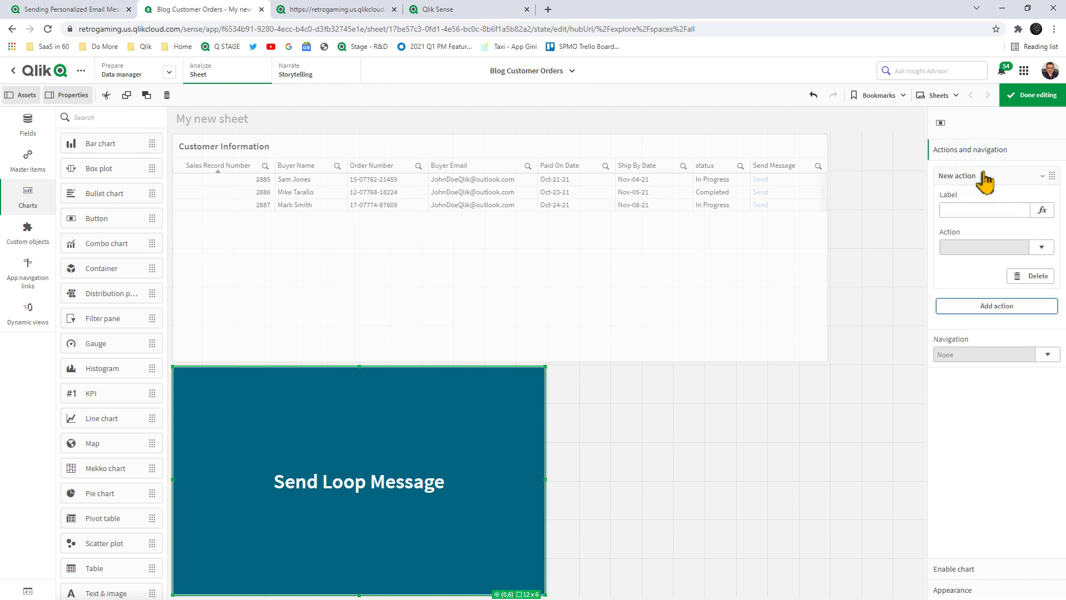
pyautogui.click(1041, 247)
pyautogui.moveTo(1057, 335); pyautogui.dragTo(1055, 424)
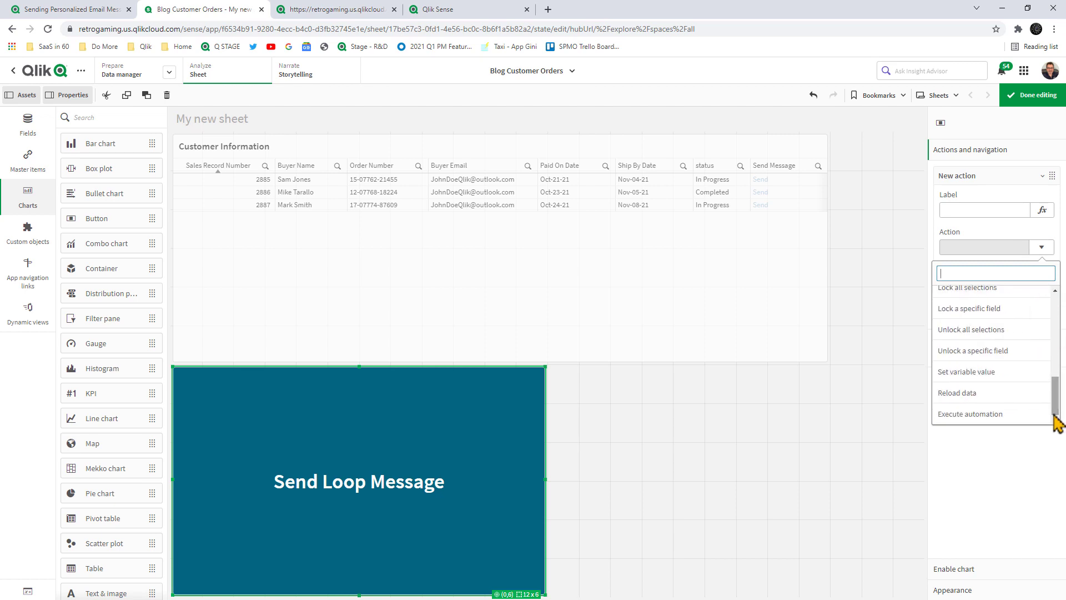
pyautogui.click(1026, 416)
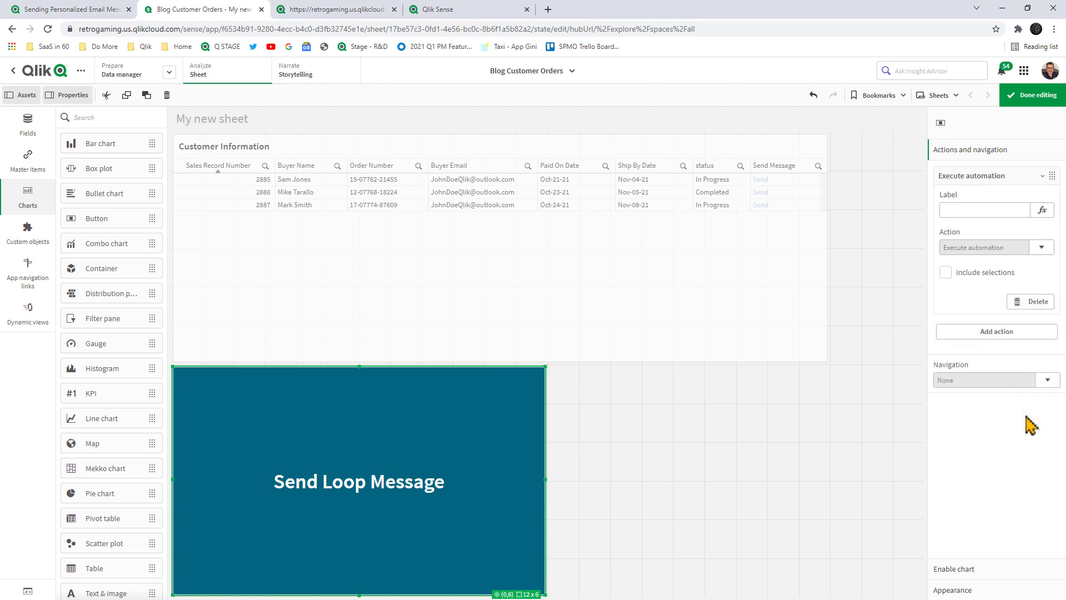
pyautogui.click(1042, 284)
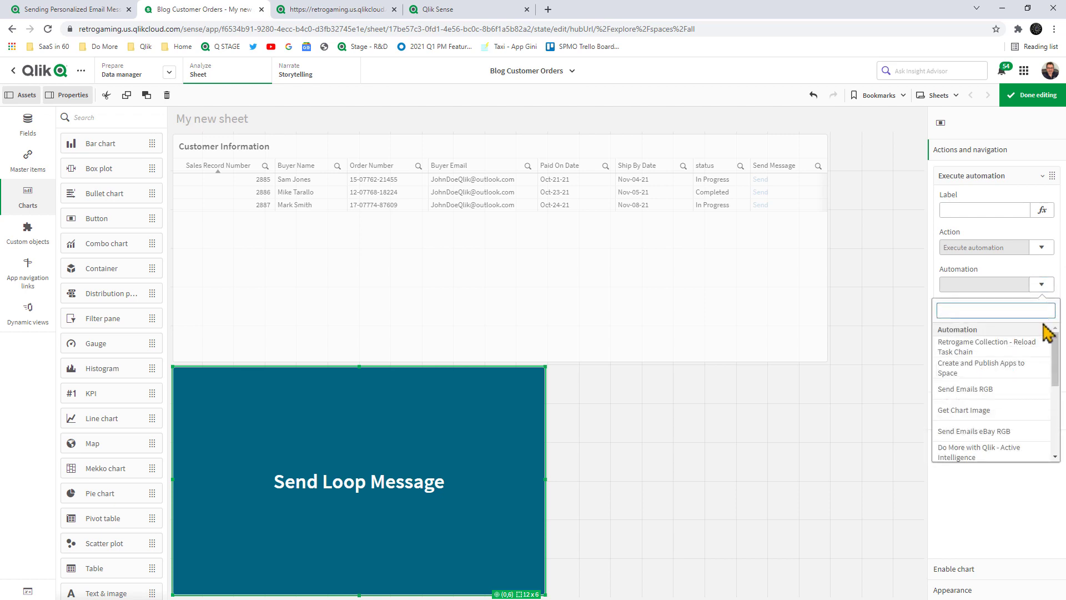
pyautogui.moveTo(1055, 349); pyautogui.dragTo(1055, 447)
pyautogui.click(1026, 457)
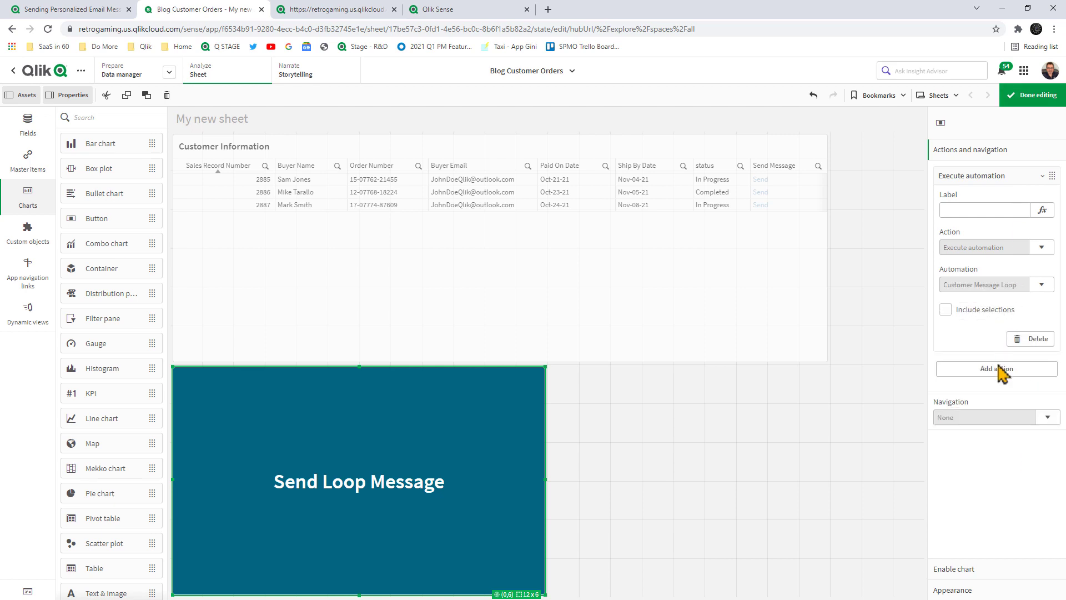
# Finish editing the sheet and delete all four old messages from the Outlook inbox
pyautogui.click(1027, 97)
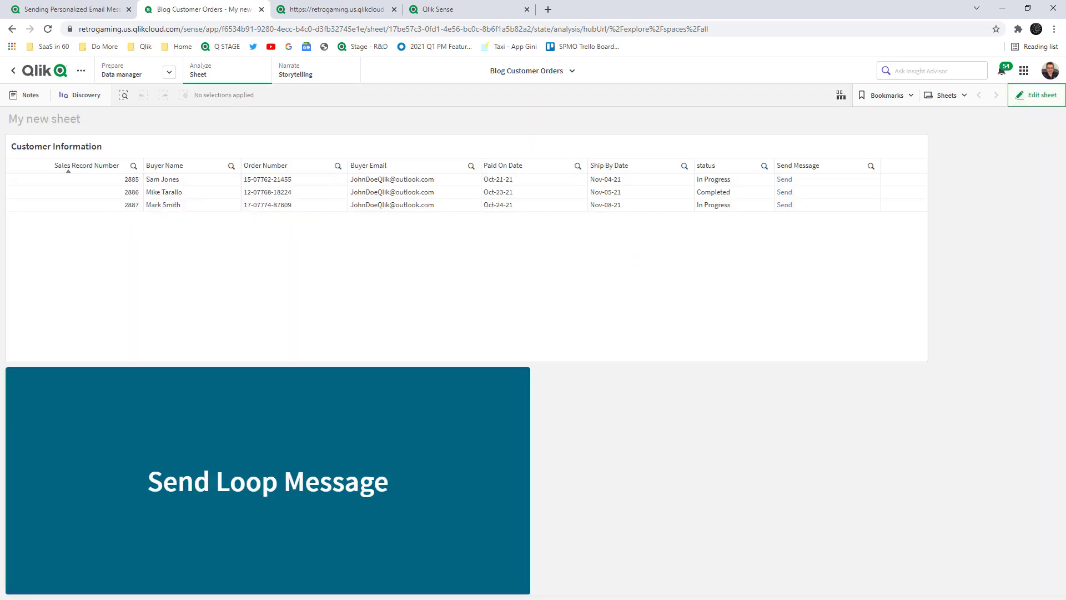
pyautogui.hotkey('alt', 'Tab')
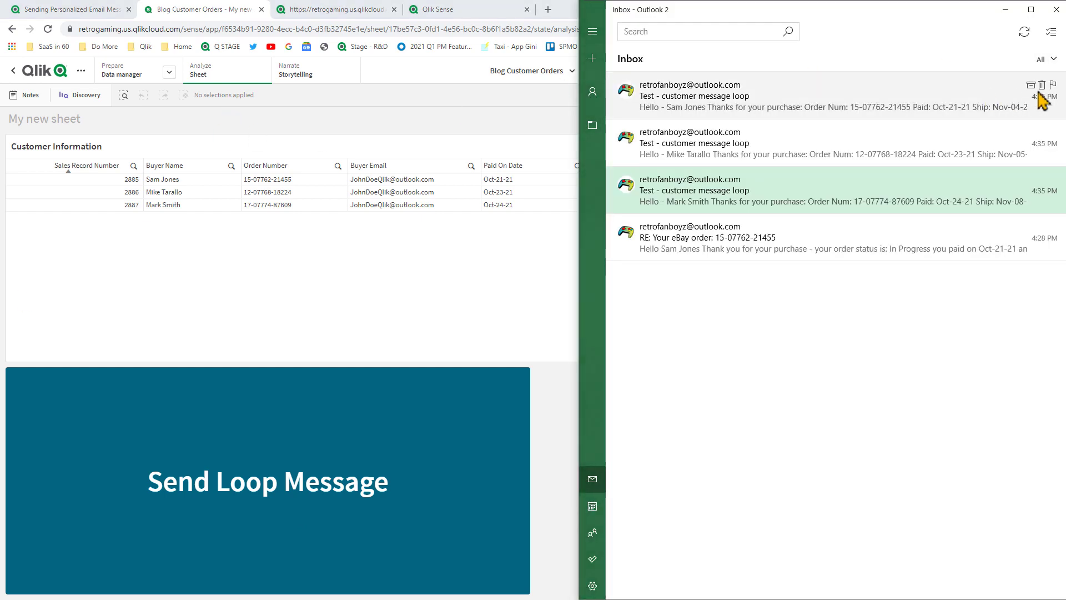
pyautogui.click(1042, 89)
pyautogui.click(1042, 88)
pyautogui.click(1042, 89)
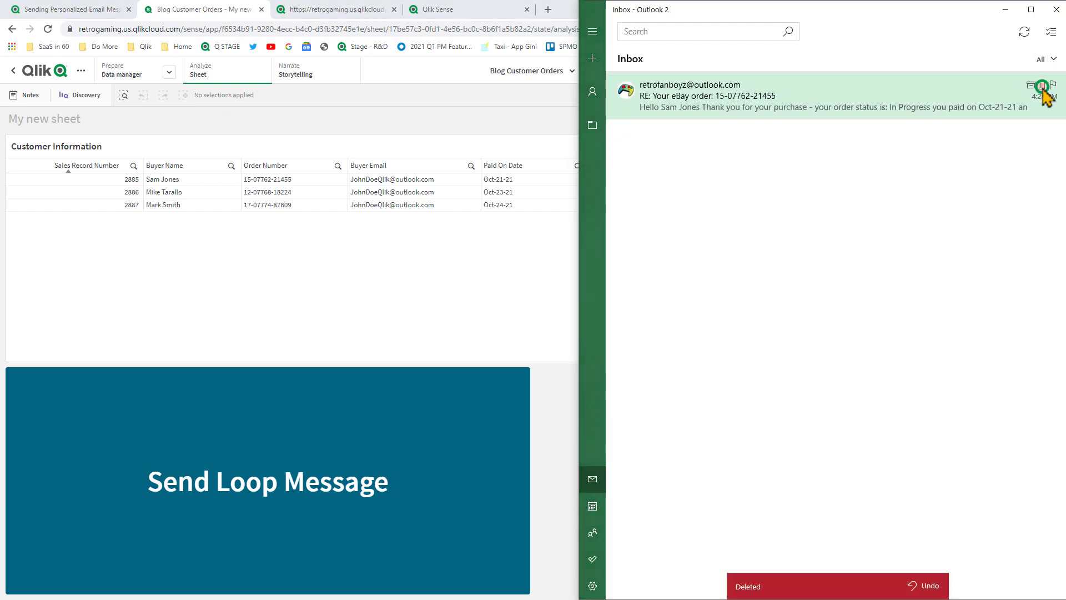
pyautogui.click(1043, 89)
pyautogui.click(467, 265)
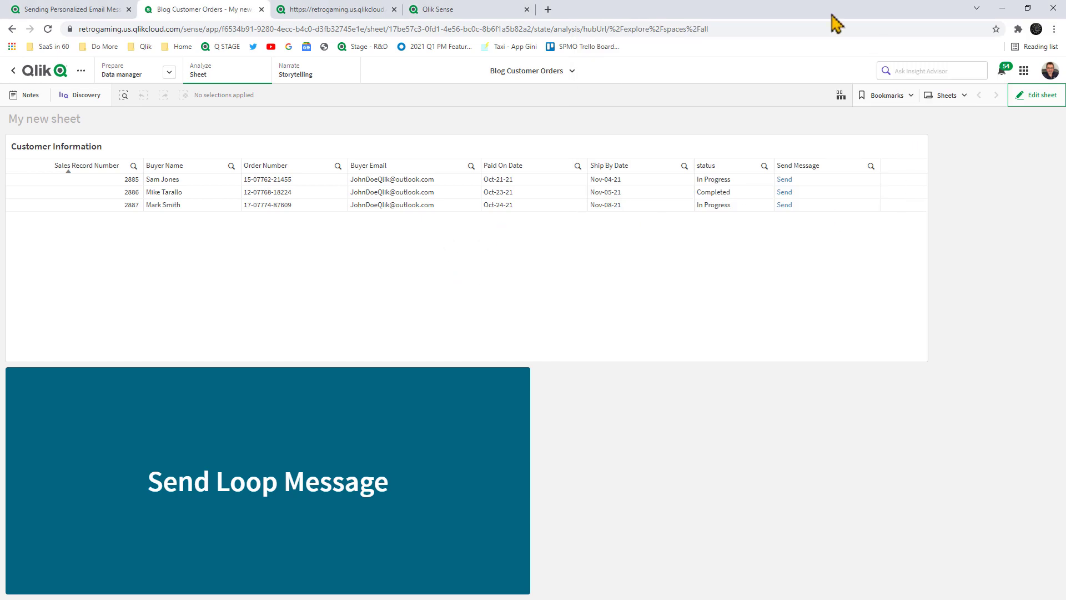
# Press Send Loop Message on the sheet and sync Outlook until the three test emails arrive
pyautogui.doubleClick(807, 18)
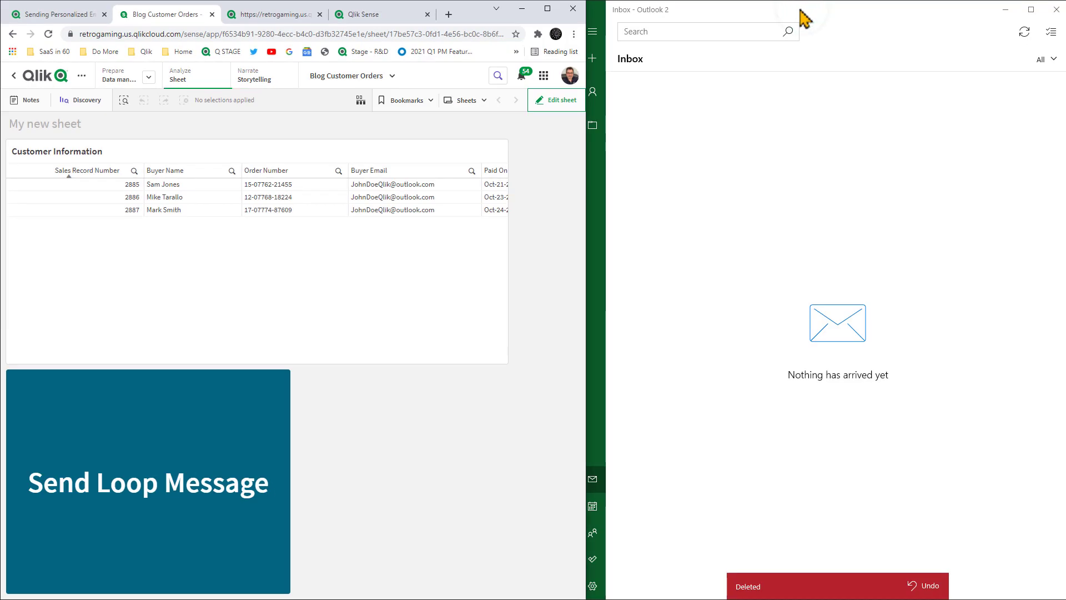
pyautogui.click(149, 486)
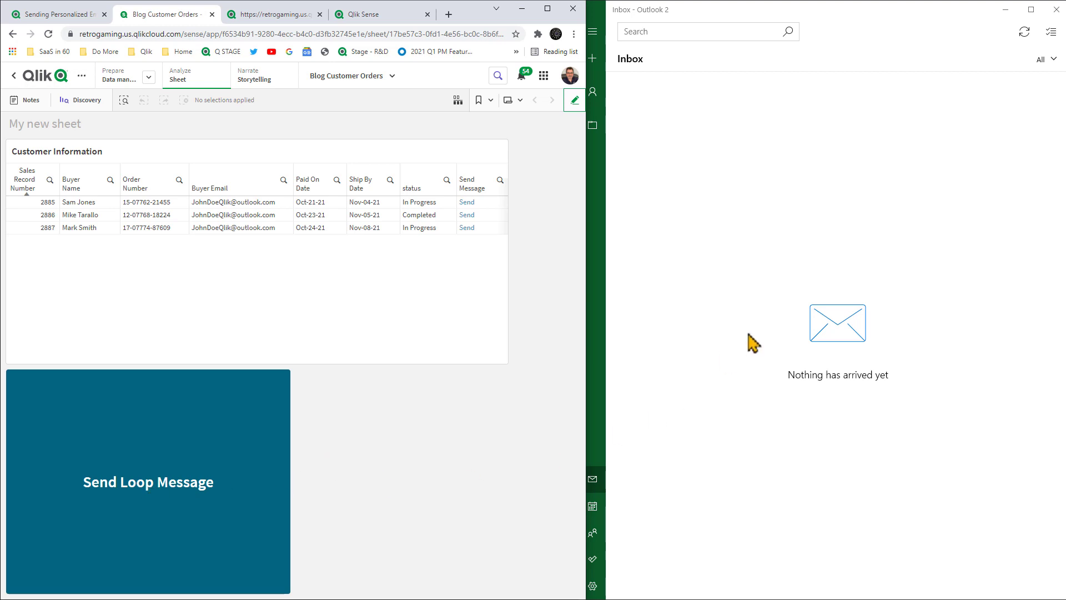
pyautogui.click(1023, 39)
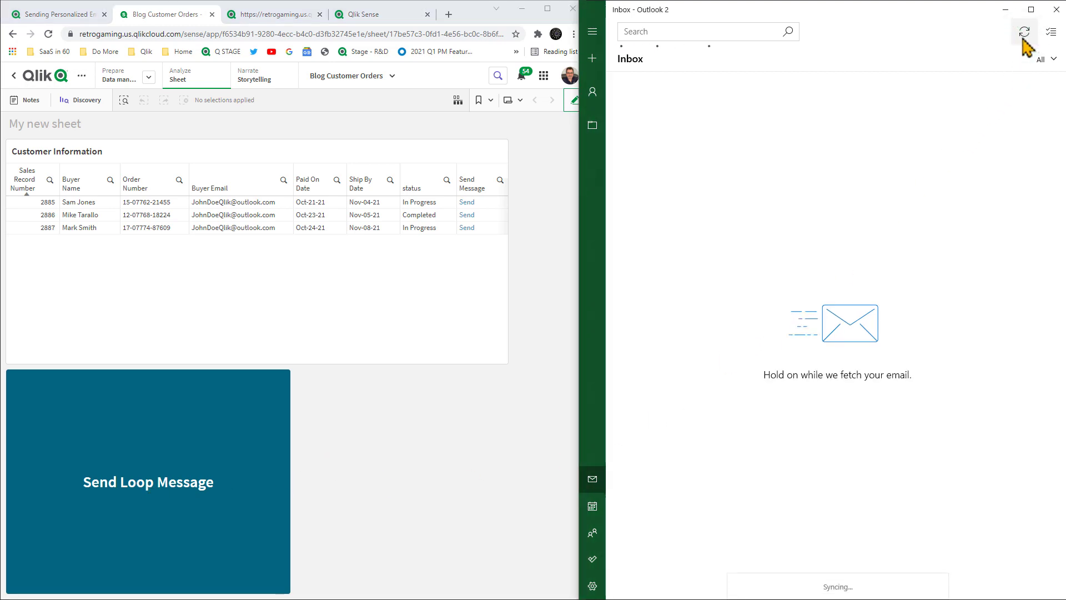
pyautogui.click(1023, 38)
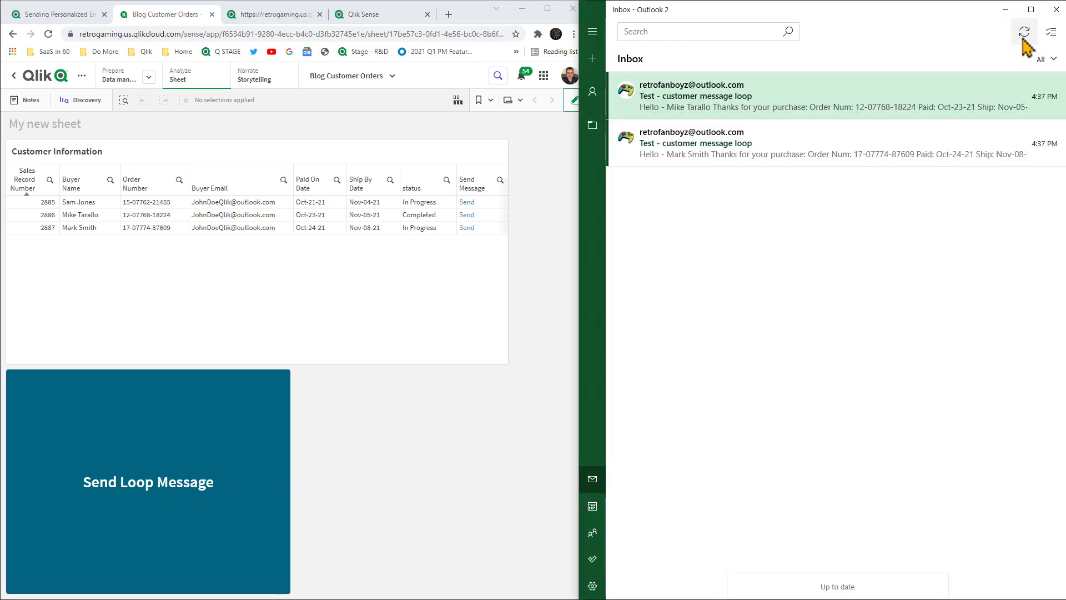
pyautogui.click(1025, 40)
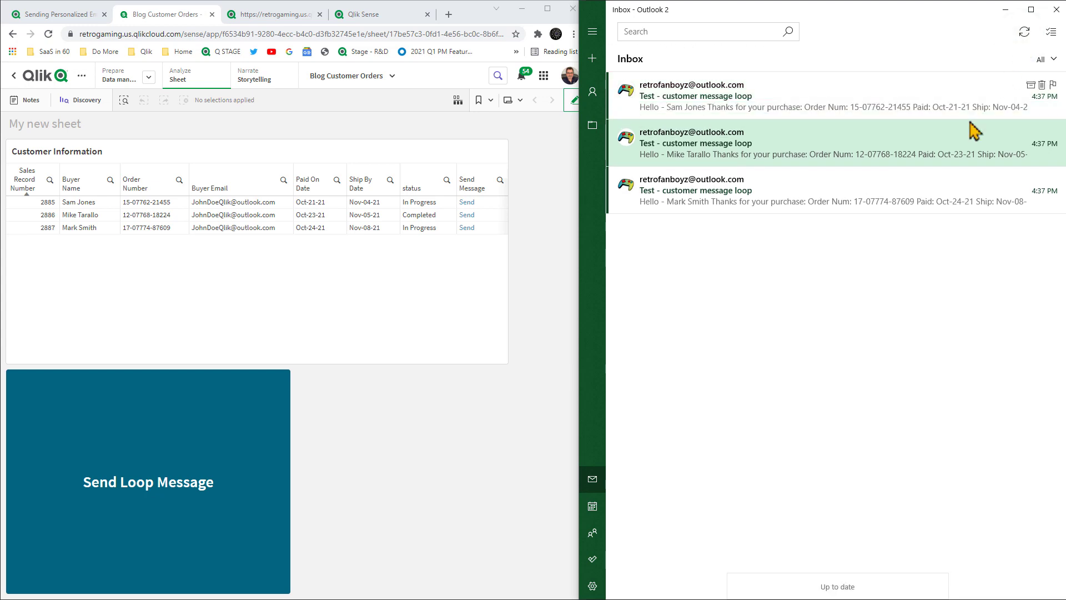